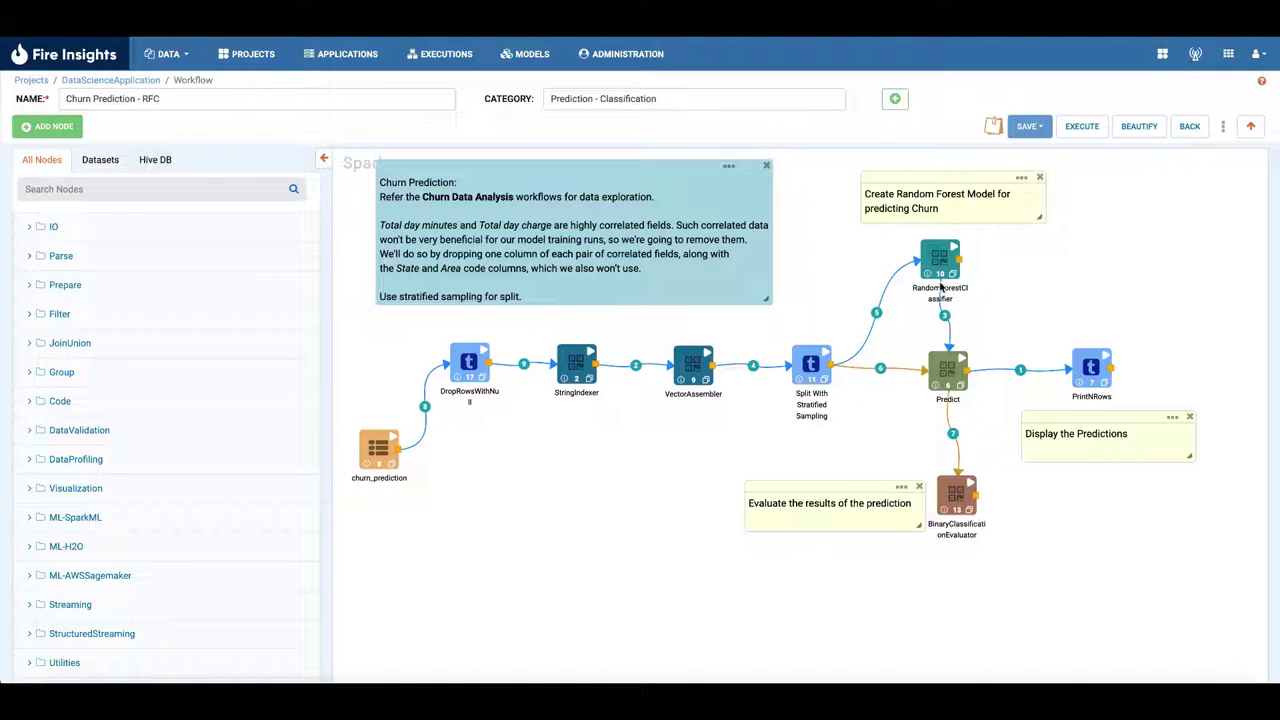
# Step: Preview the churn data sample rows, highlighting state KS, area_code, voice_mail_plan yes and 265.1 day minutes
pyautogui.click(390, 441)
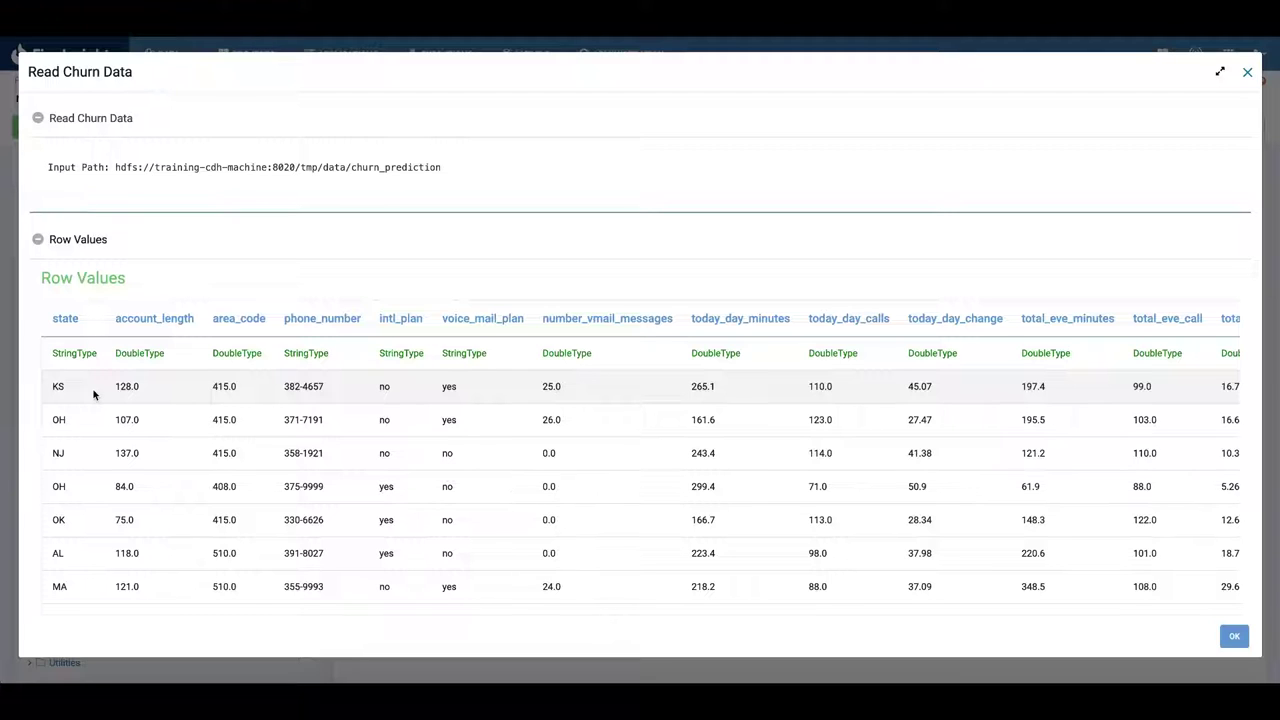
pyautogui.moveTo(213, 386); pyautogui.dragTo(296, 386)
pyautogui.doubleClick(57, 386)
pyautogui.doubleClick(449, 387)
pyautogui.moveTo(692, 386); pyautogui.dragTo(716, 389)
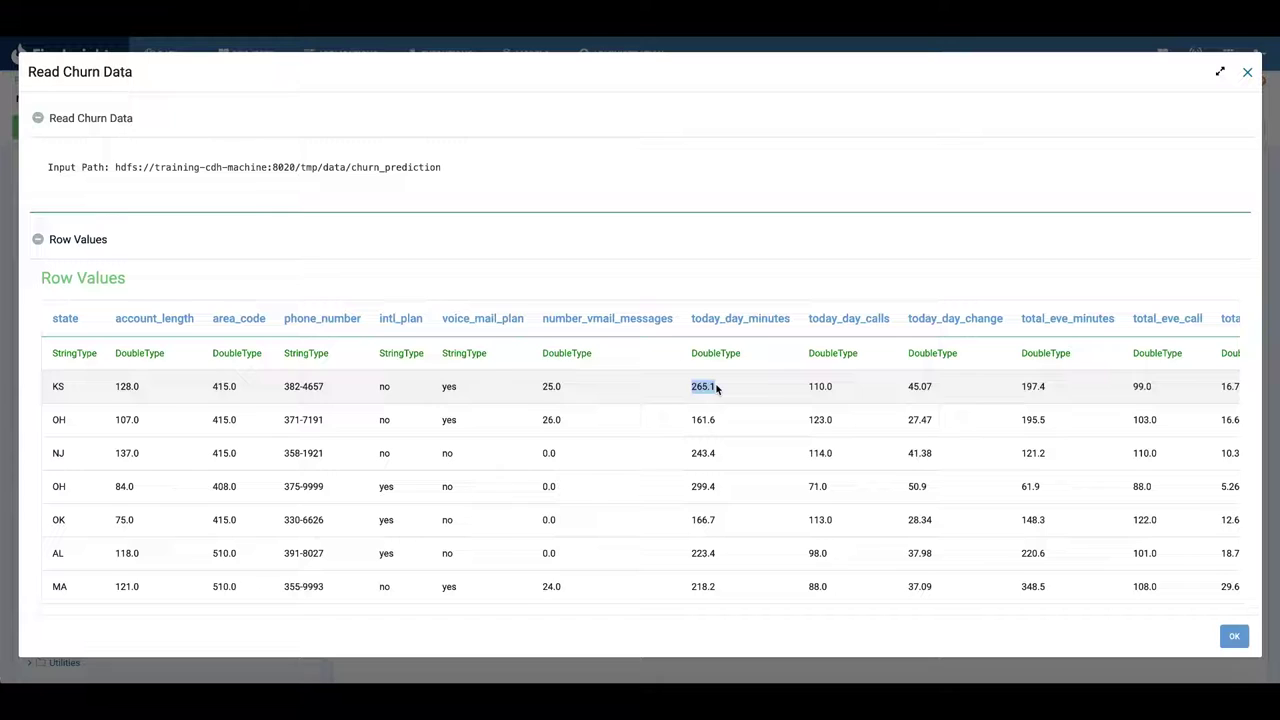
pyautogui.hscroll(5, 714, 386)
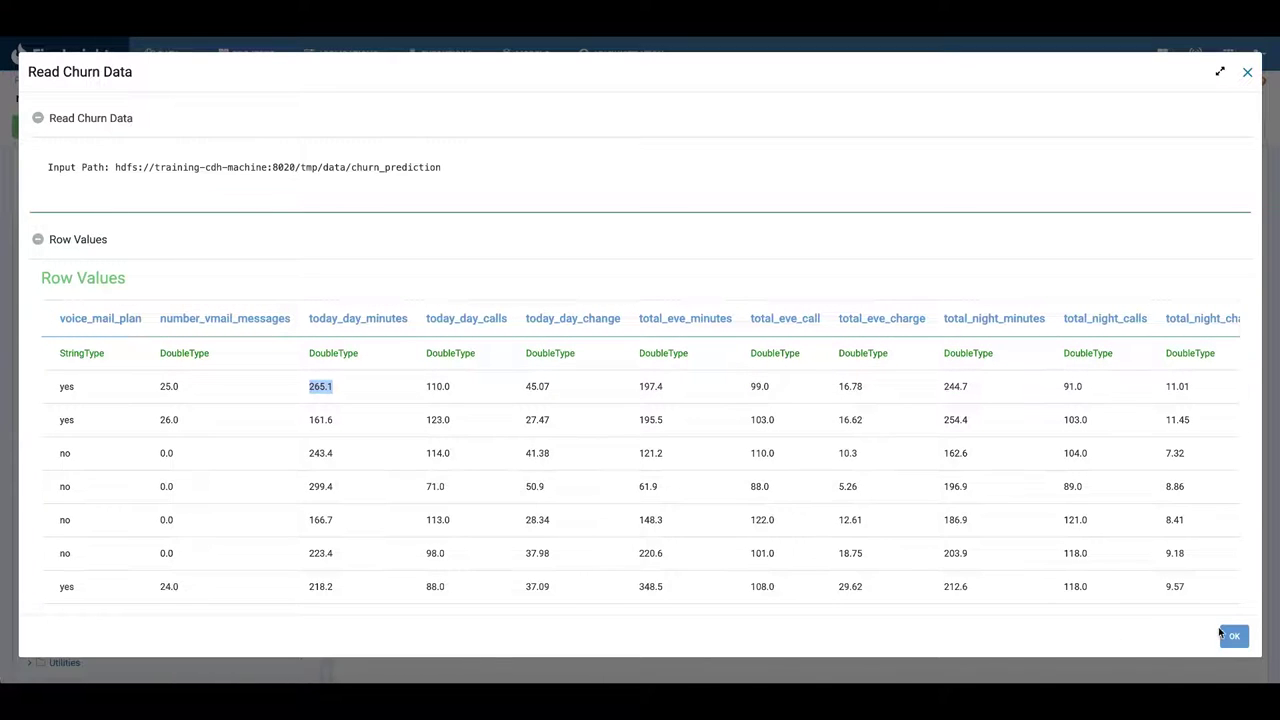
pyautogui.hscroll(7, 1145, 558)
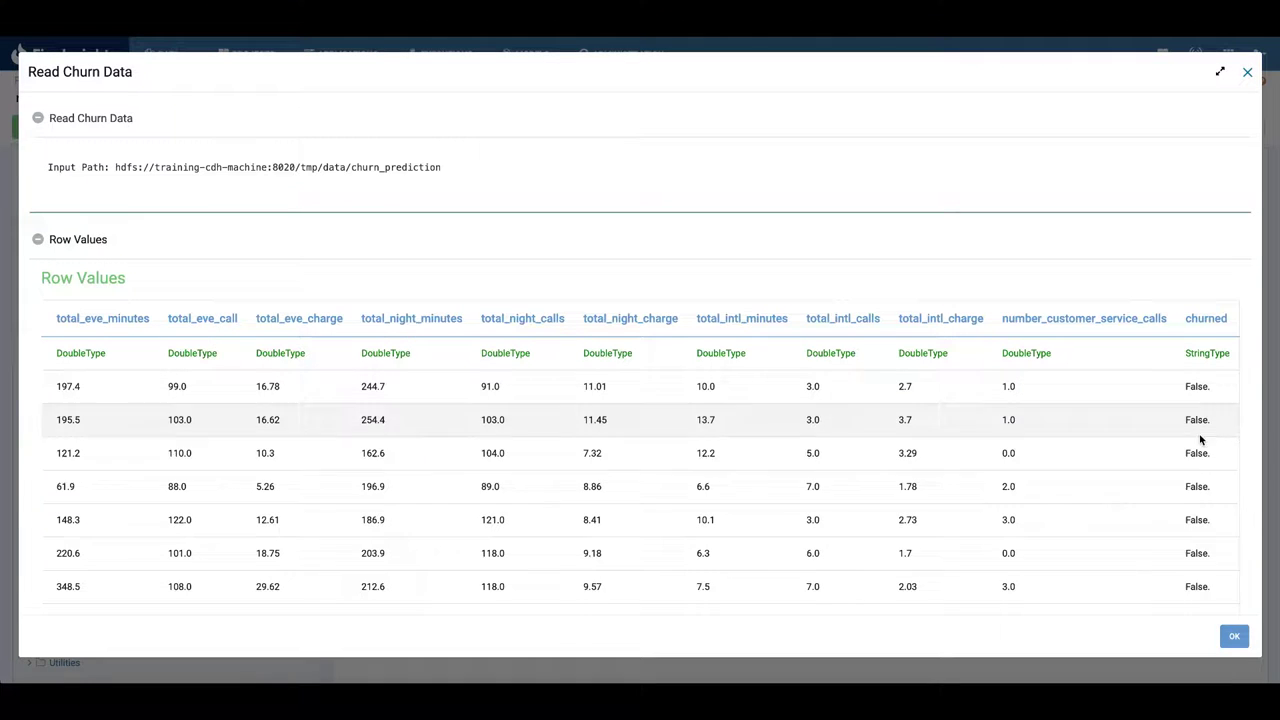
pyautogui.click(1234, 636)
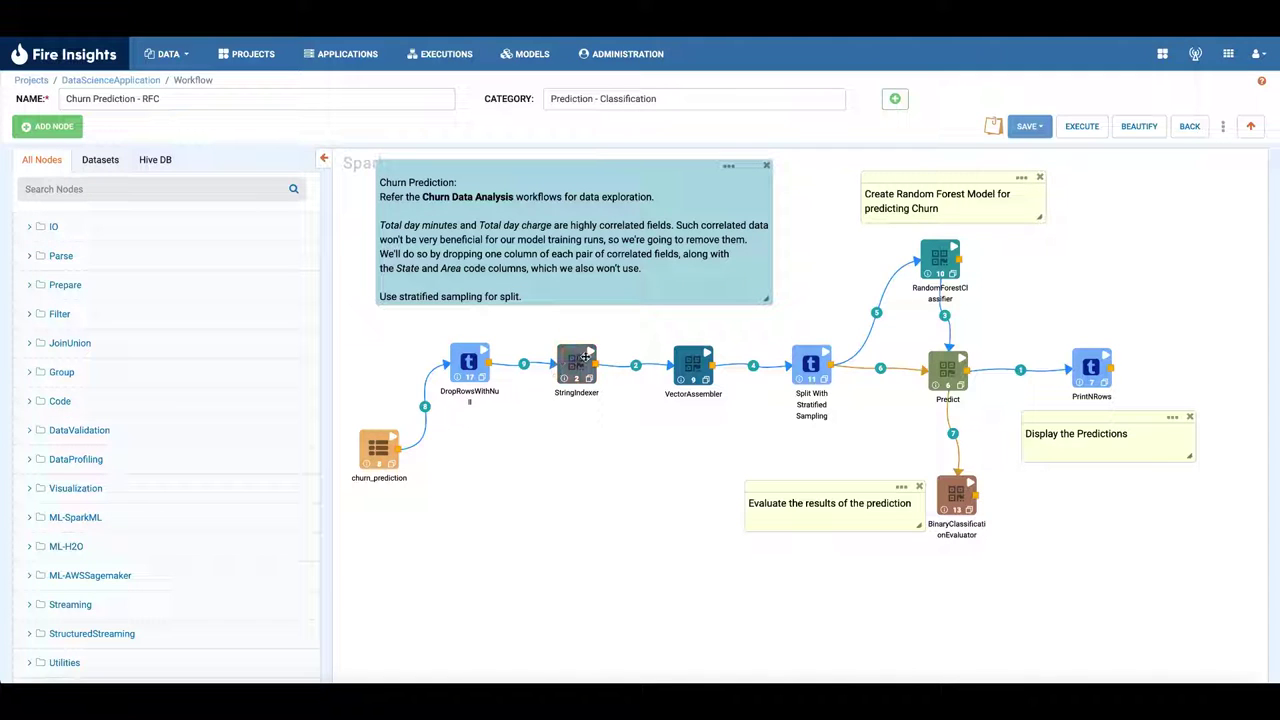
# Step: Inspect the StringIndexer node's settings and its label-to-index mappings, leaving them unchanged
pyautogui.click(578, 360)
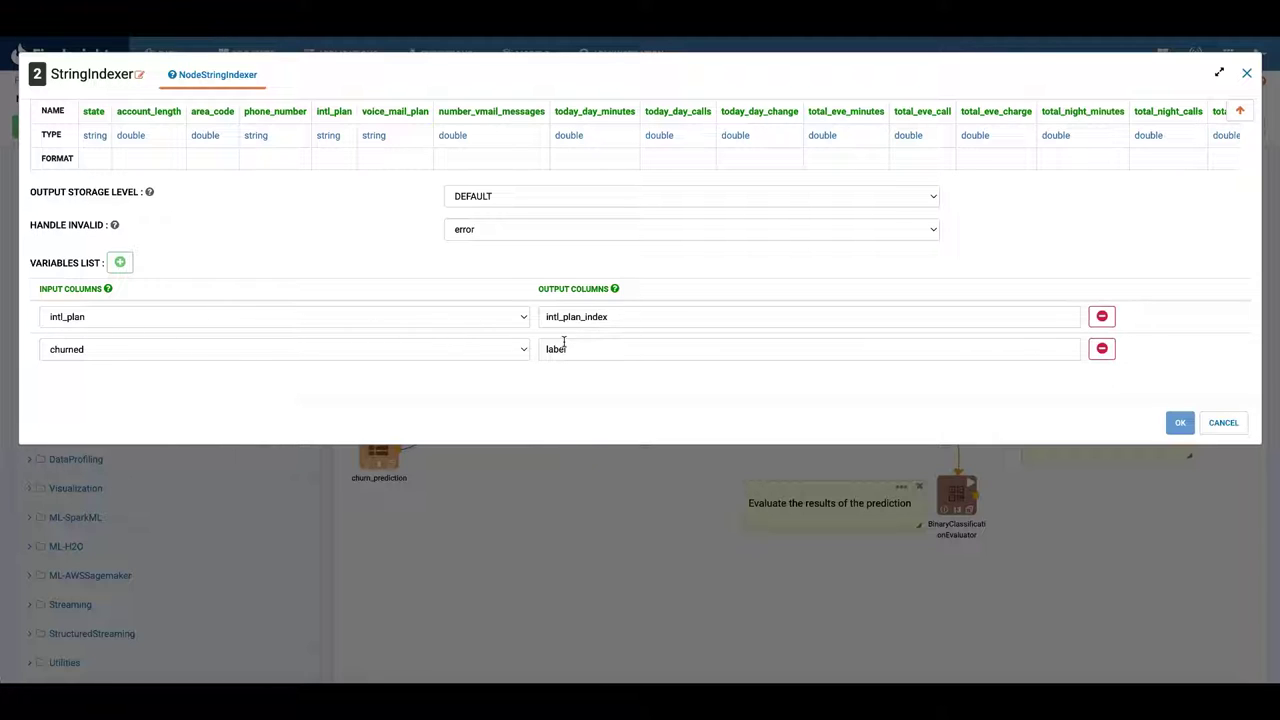
pyautogui.click(1221, 423)
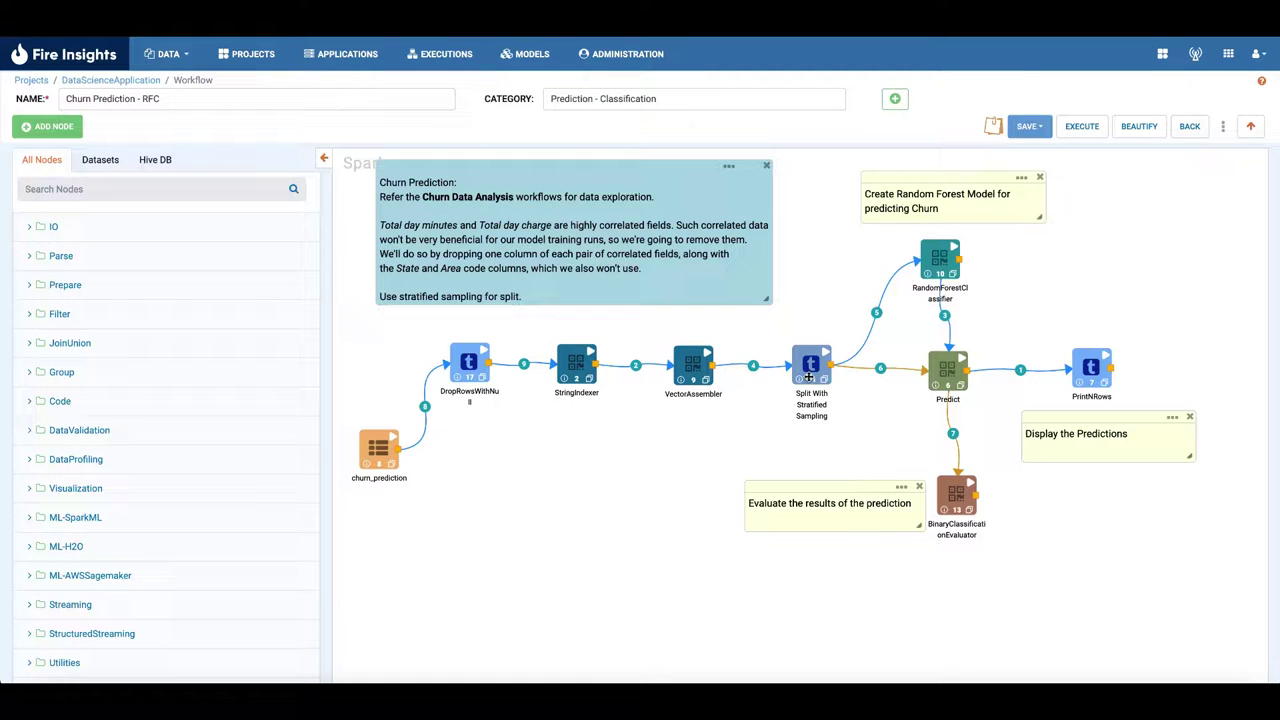
pyautogui.click(592, 352)
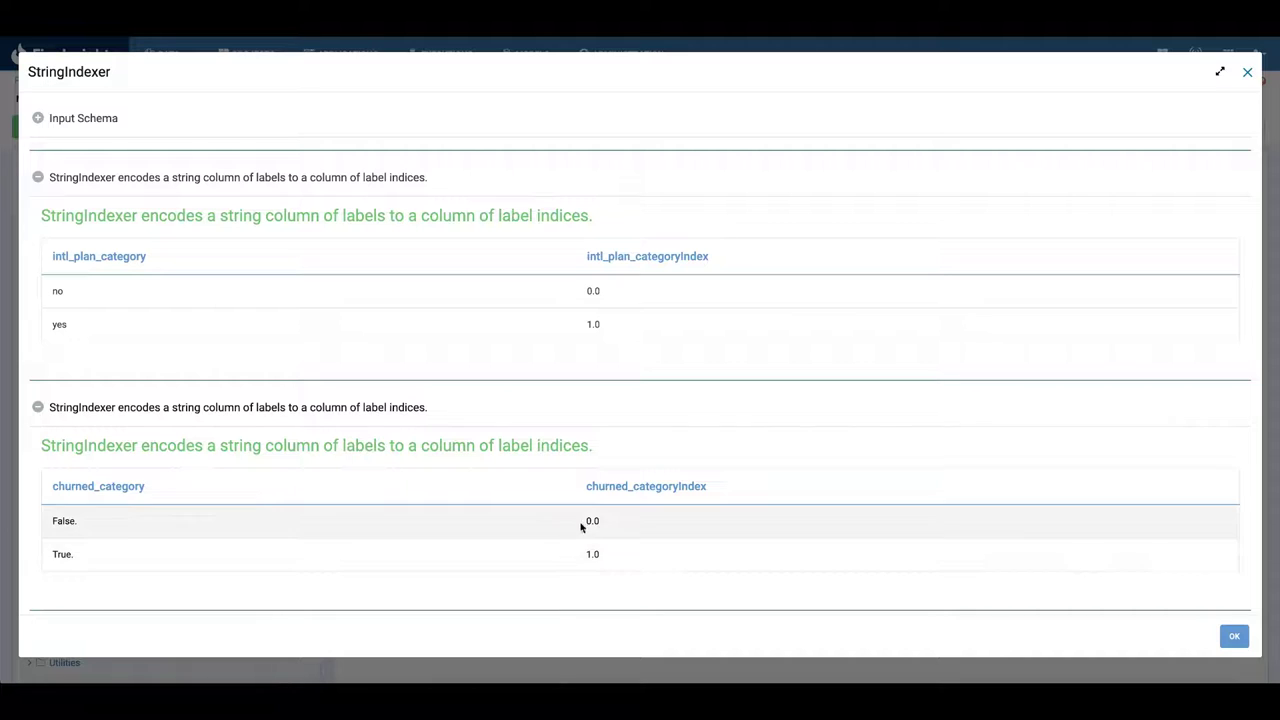
pyautogui.press('Escape')
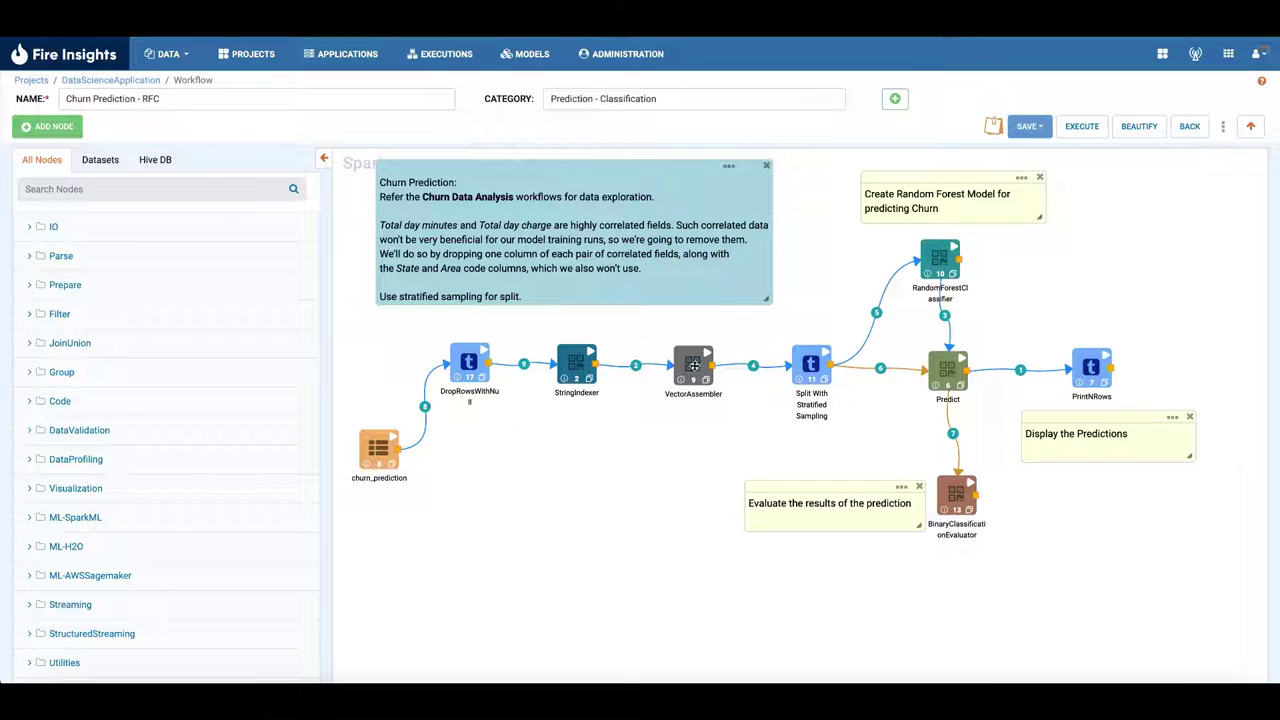
# Step: Review the VectorAssembler's feature columns, including number_vmail_messages and intl_plan_index, with output column feature_v
pyautogui.doubleClick(694, 366)
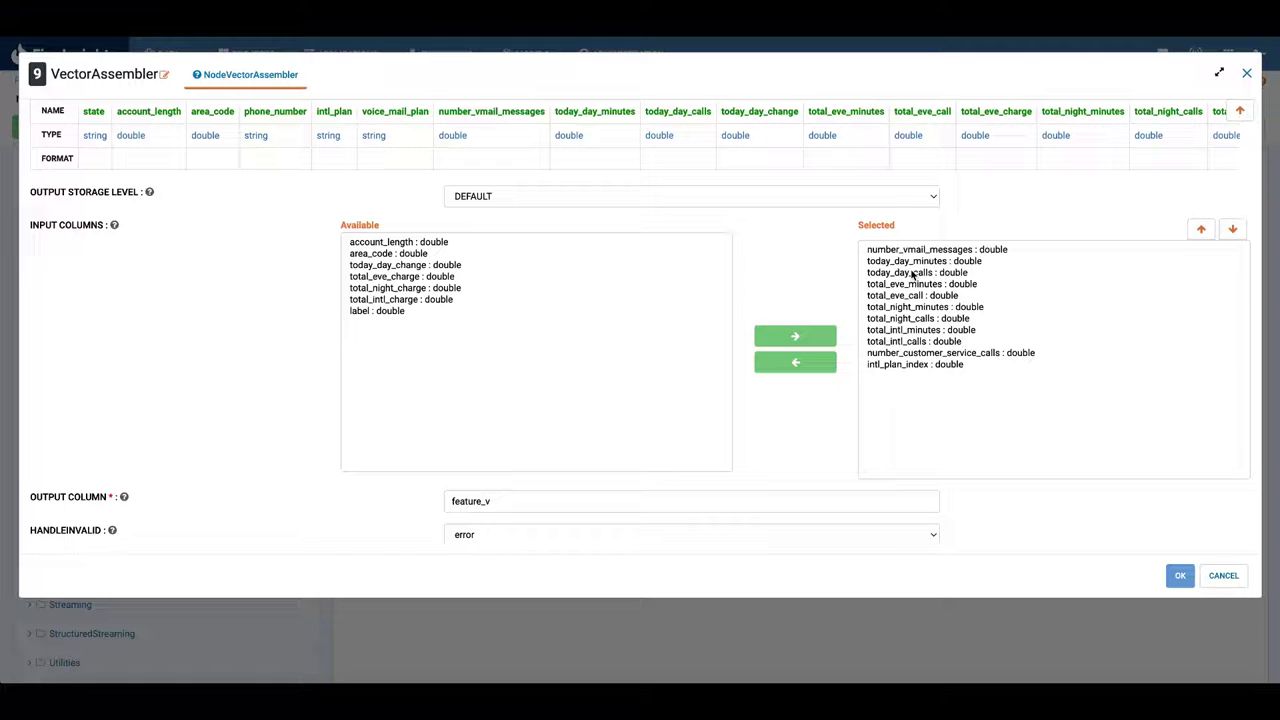
pyautogui.scroll(-1, 825, 393)
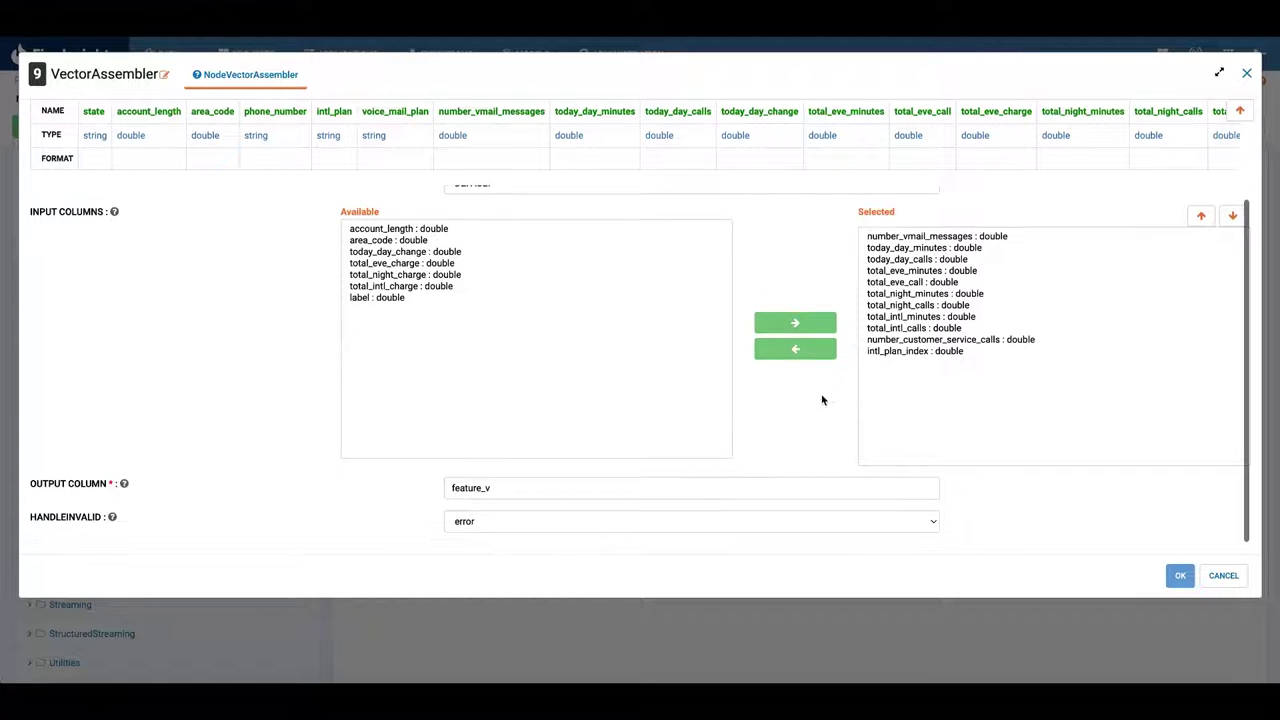
pyautogui.click(894, 240)
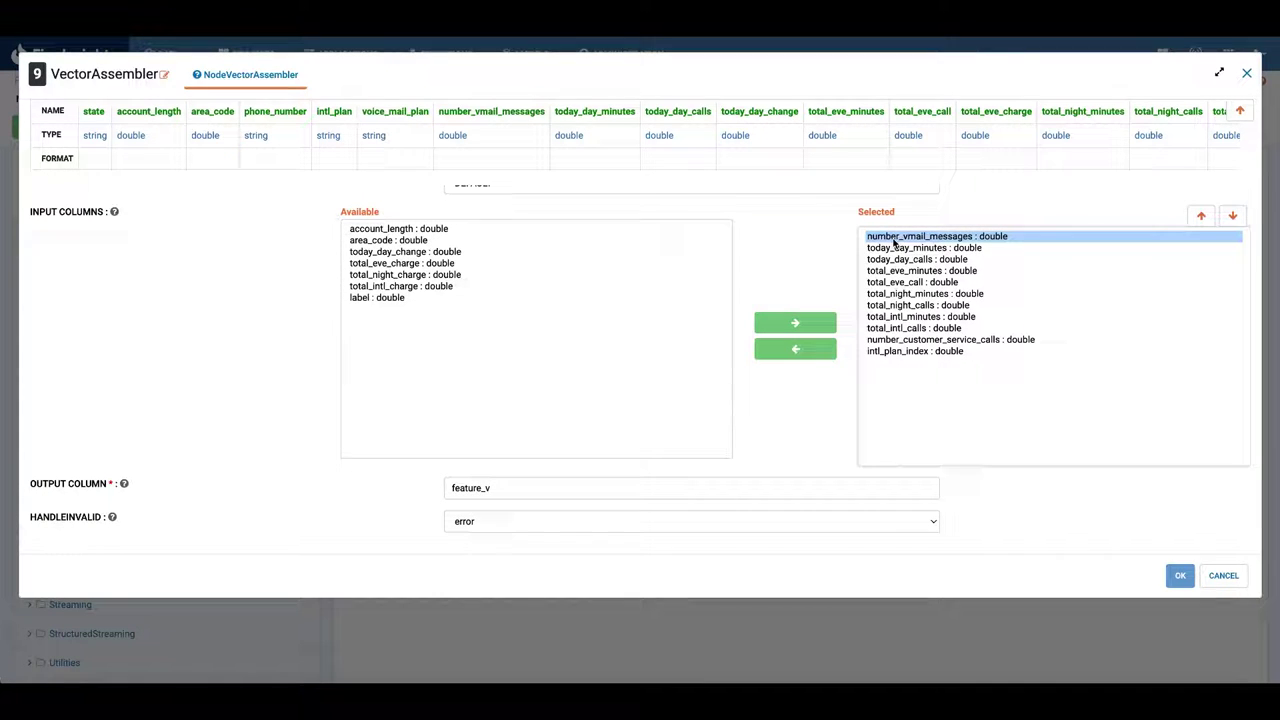
pyautogui.click(902, 350)
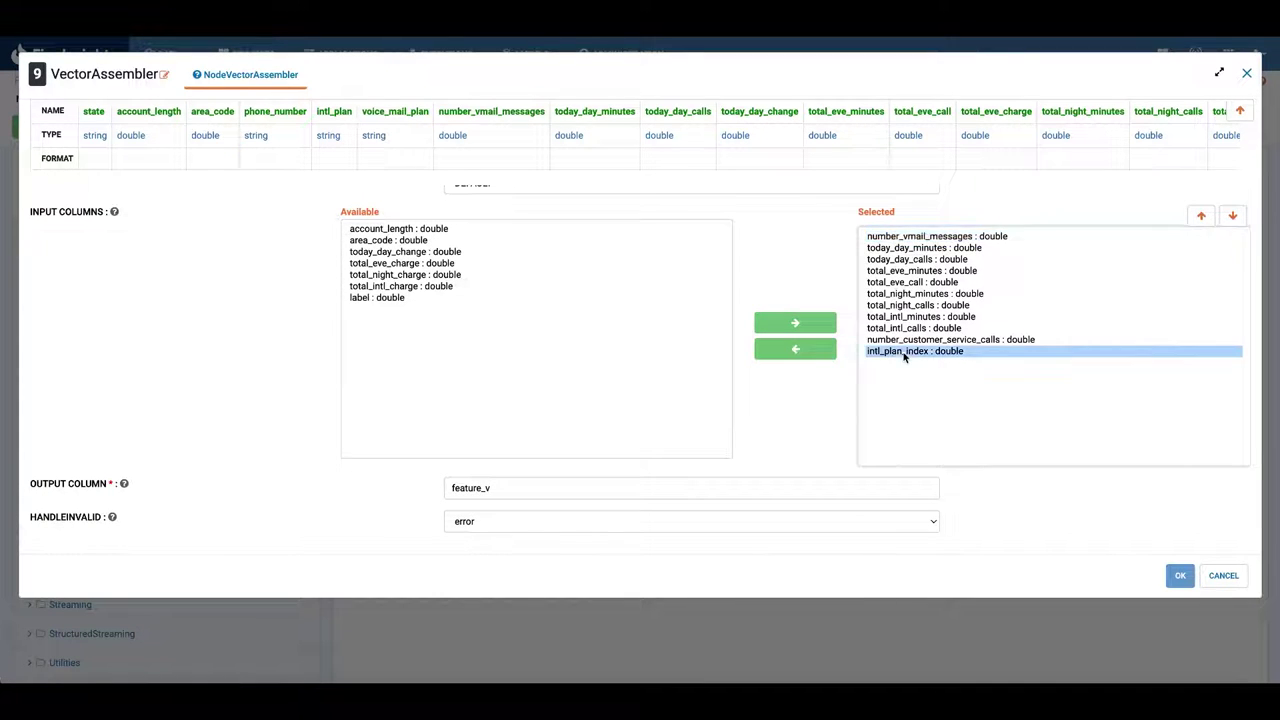
pyautogui.click(470, 487)
pyautogui.doubleClick(470, 487)
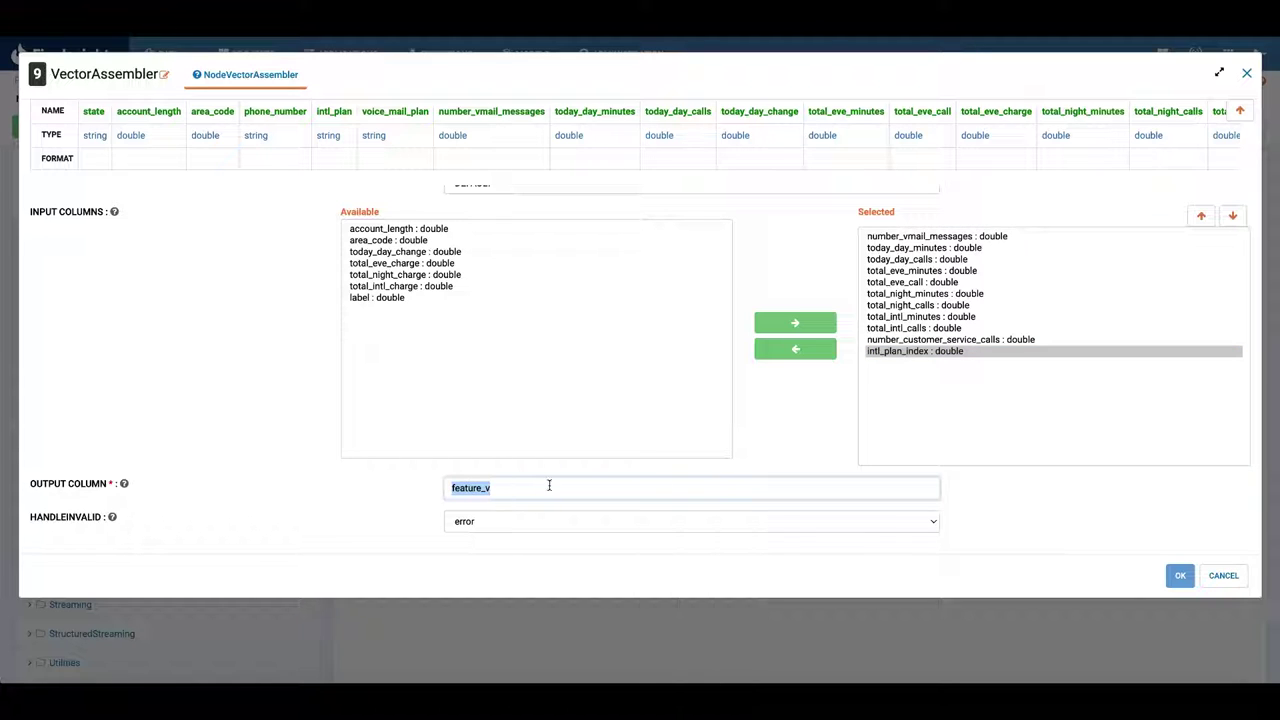
pyautogui.click(1215, 575)
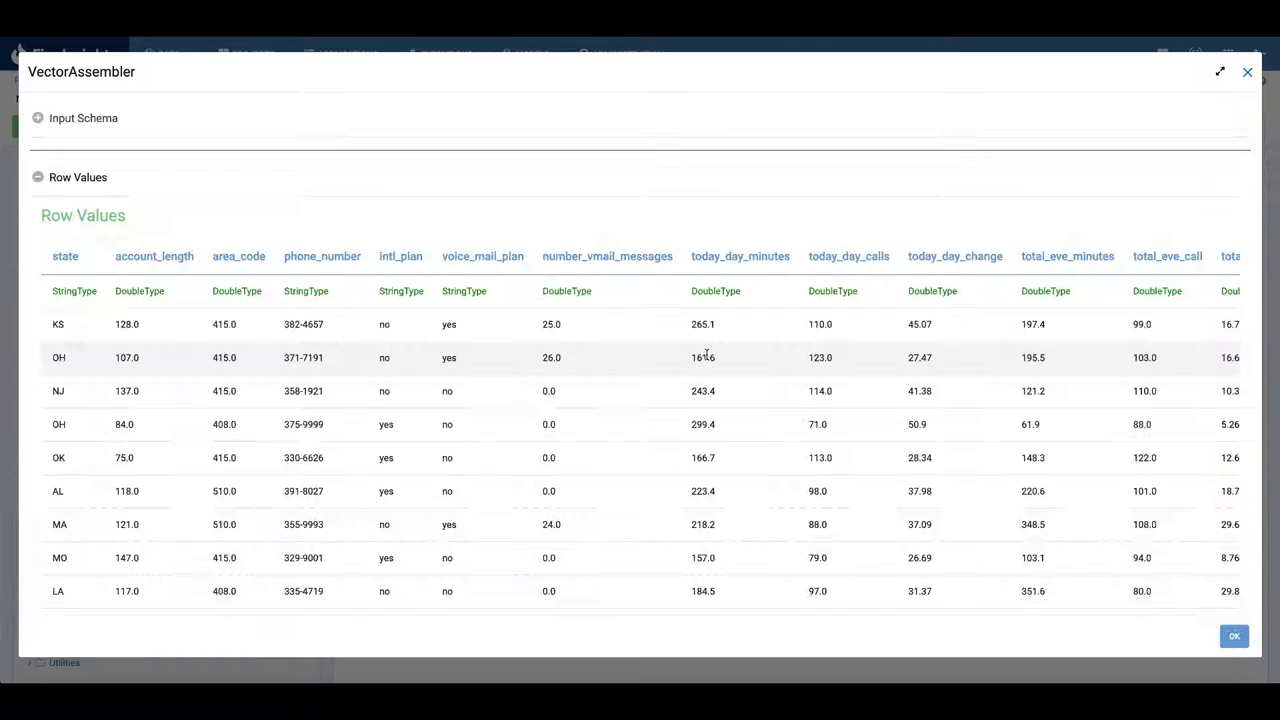
# Step: View the VectorAssembler output rows and the assembled feature_v vector of the first row
pyautogui.click(706, 379)
pyautogui.hscroll(10, 722, 388)
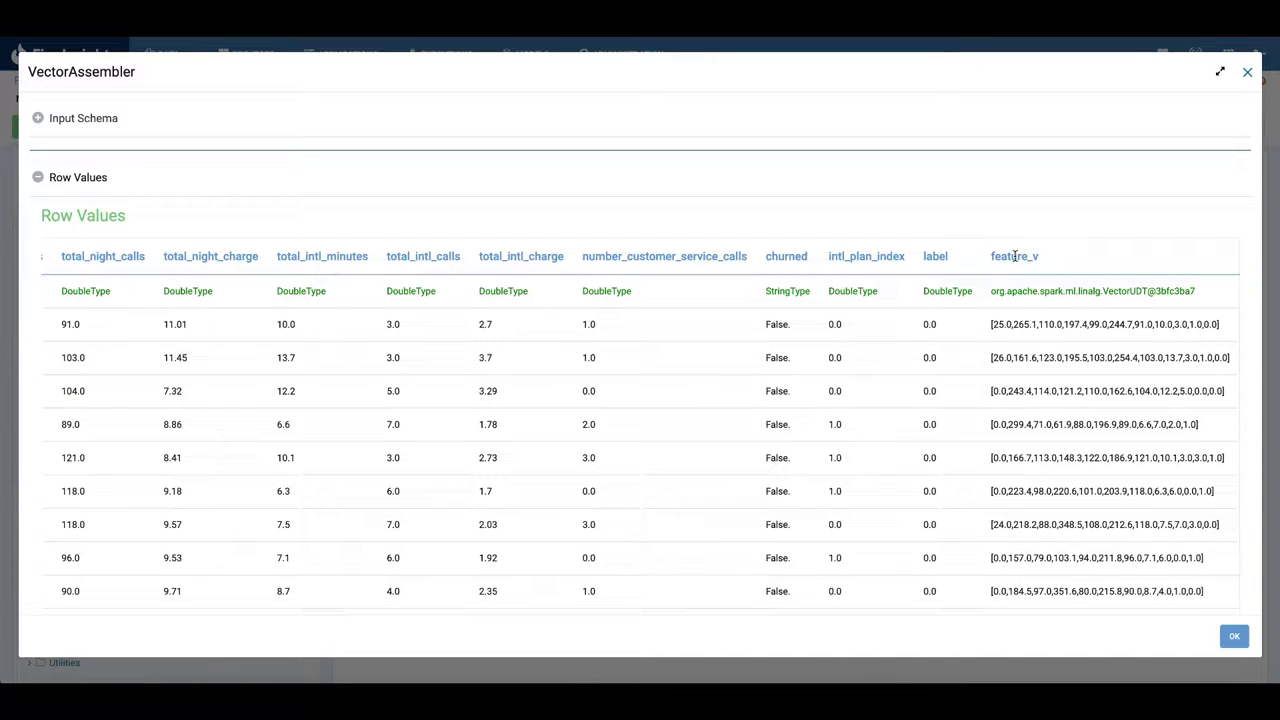
pyautogui.doubleClick(1014, 256)
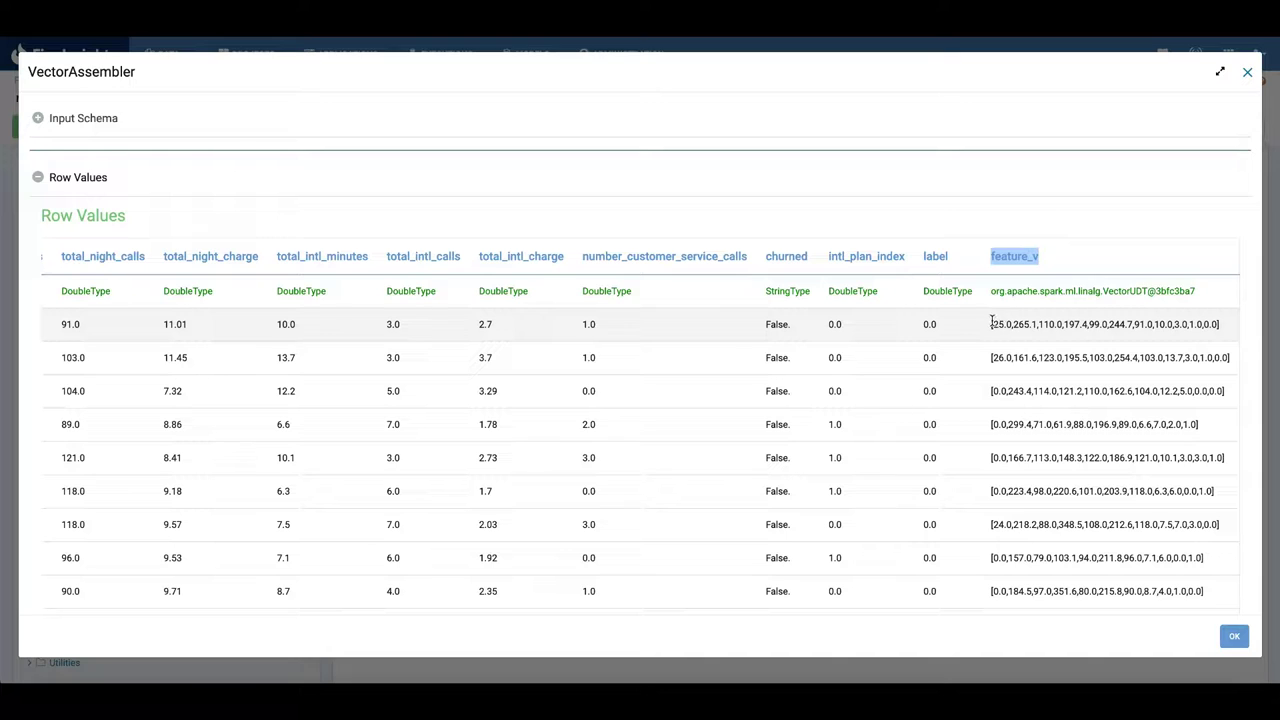
pyautogui.moveTo(992, 322); pyautogui.dragTo(1222, 332)
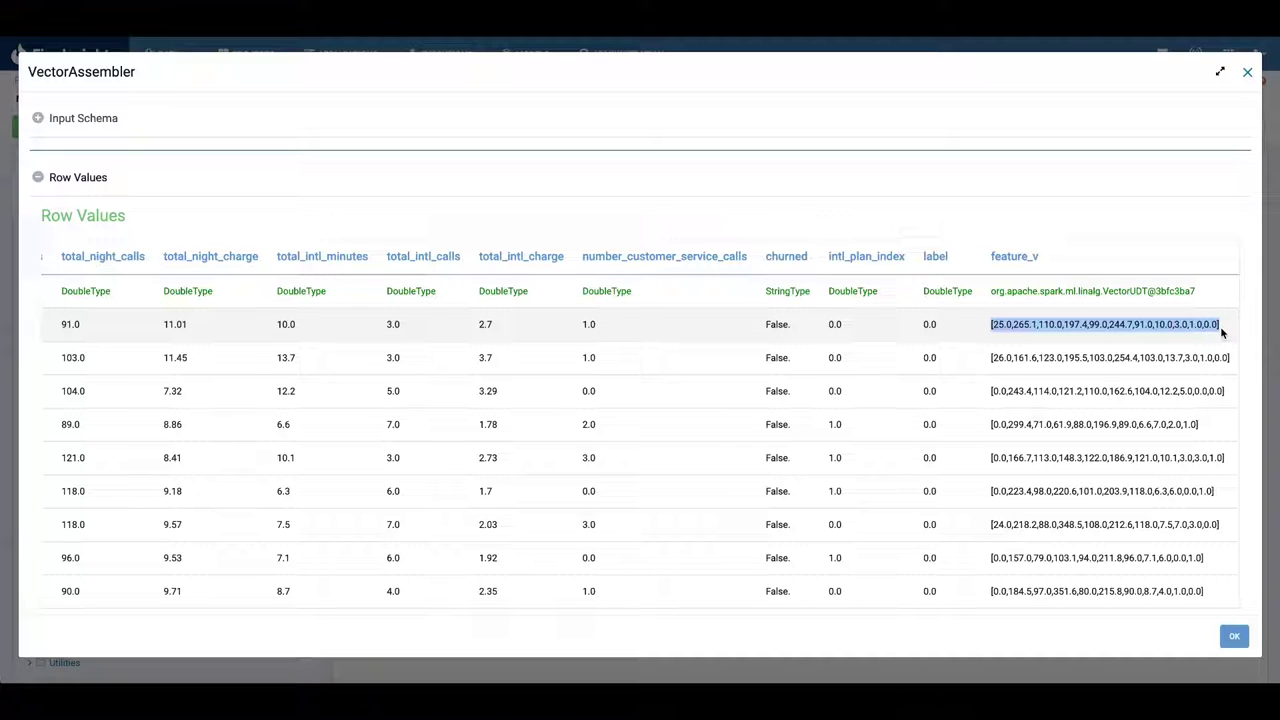
pyautogui.press('Escape')
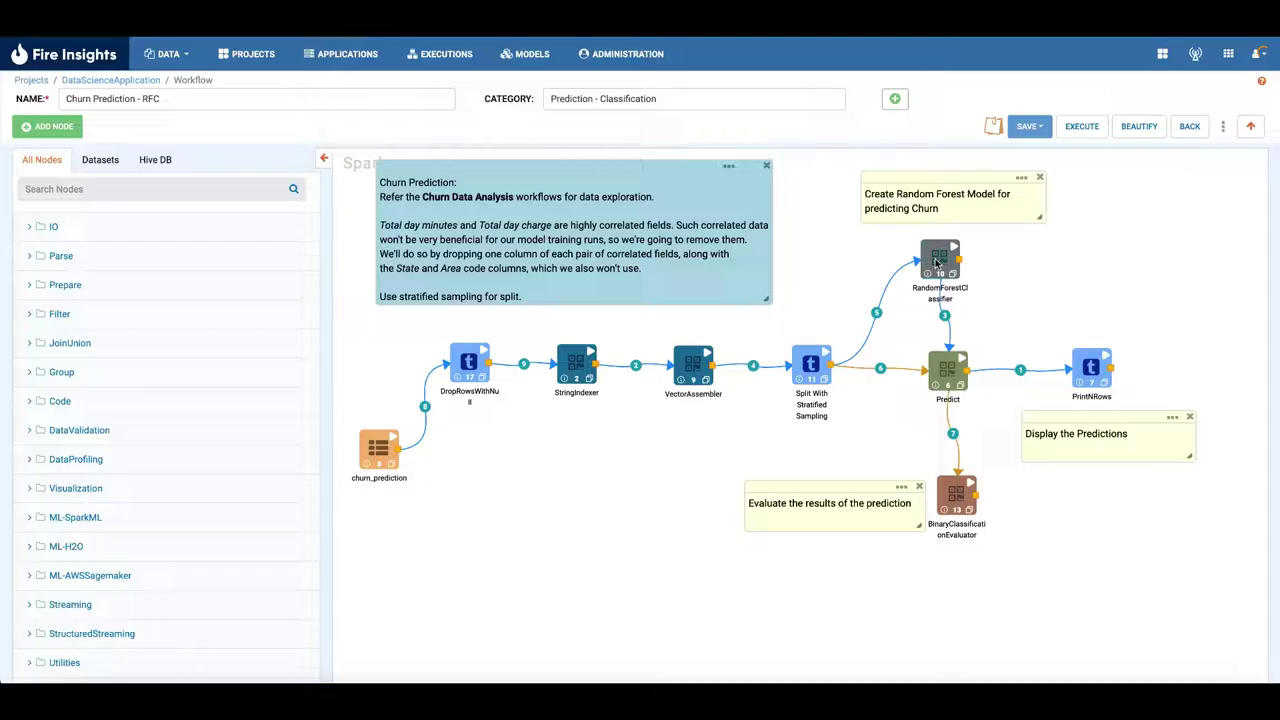
# Step: Check that the RandomForestClassifier uses feature_v as its features column, closing without changes
pyautogui.doubleClick(935, 260)
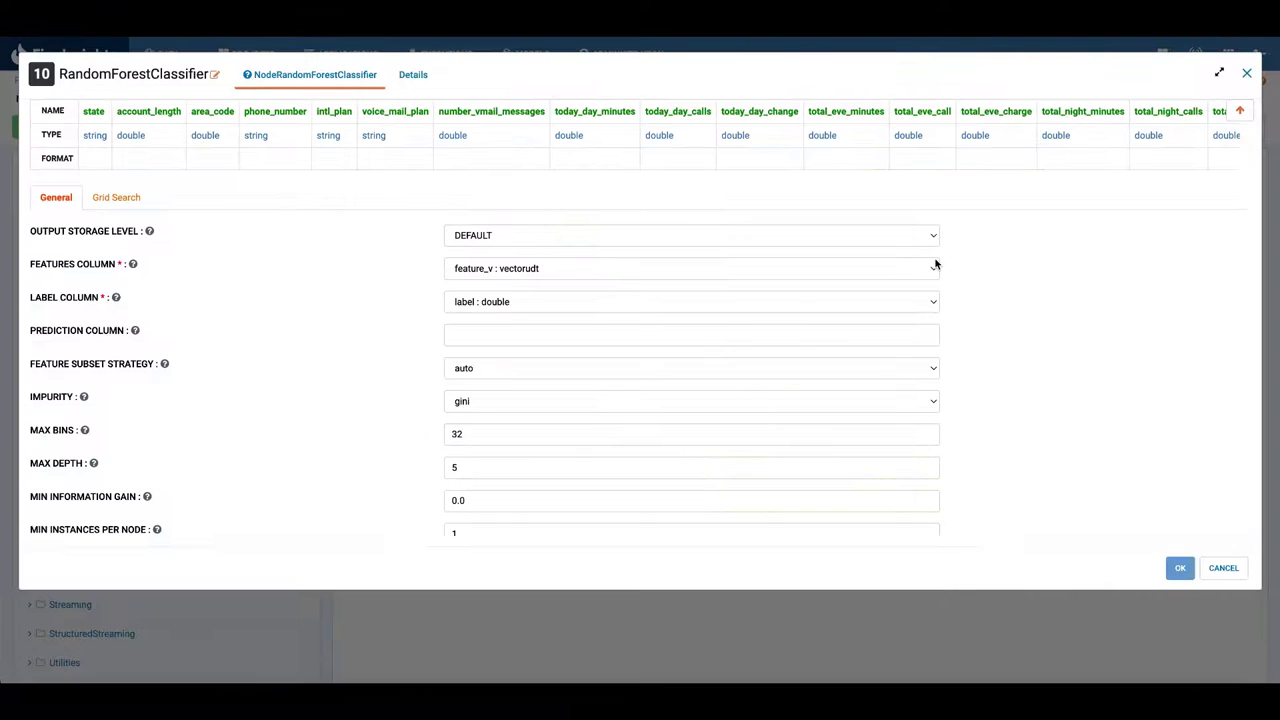
pyautogui.click(650, 268)
pyautogui.click(465, 310)
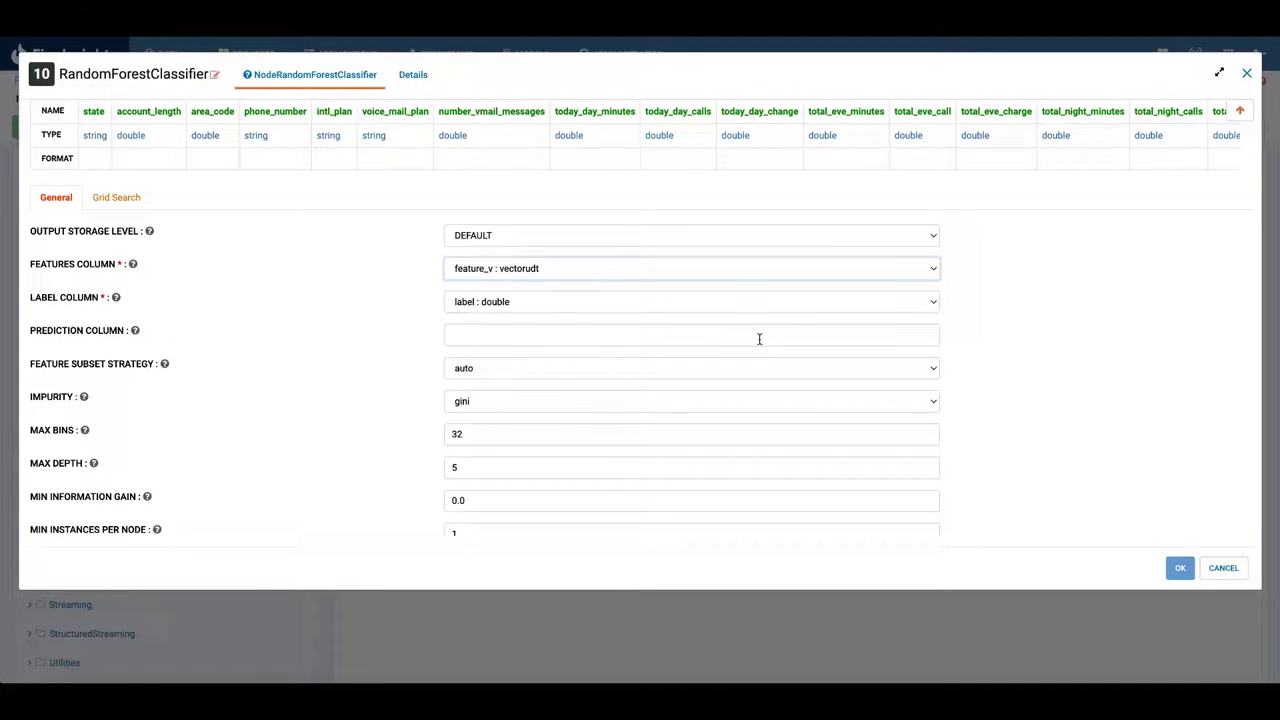
pyautogui.click(1221, 567)
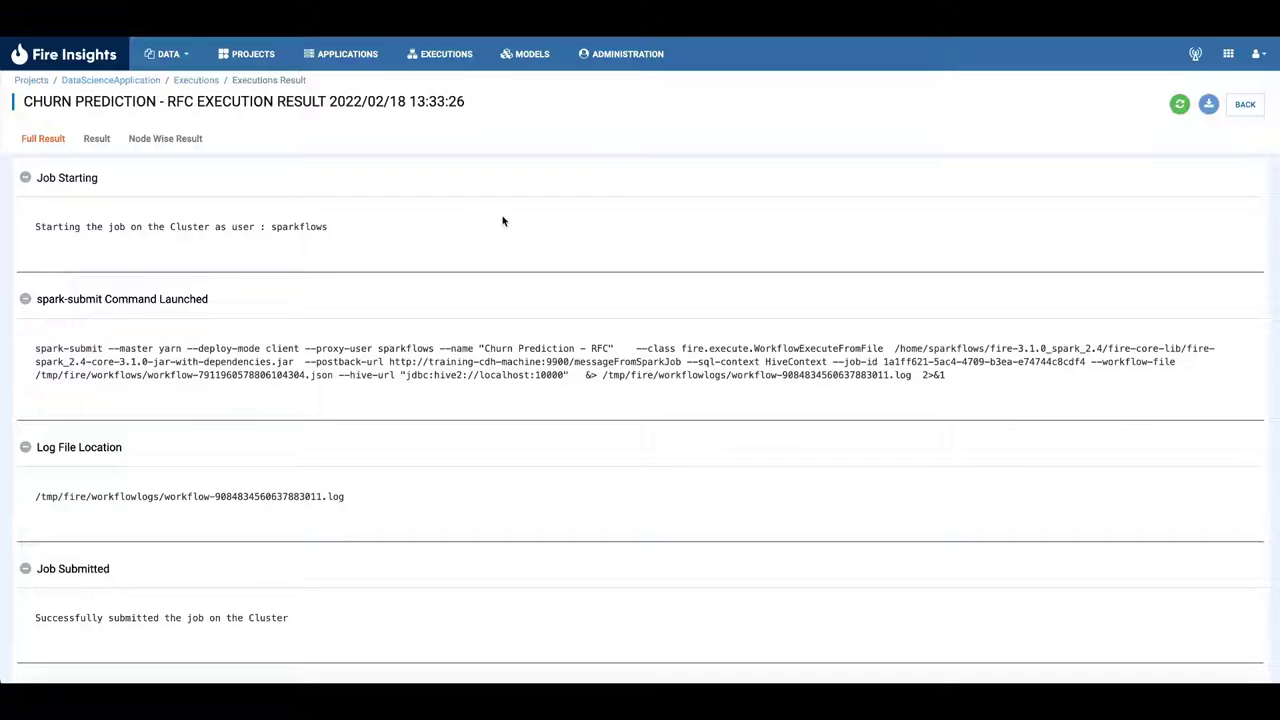
pyautogui.scroll(-15, 503, 220)
pyautogui.scroll(-2, 503, 220)
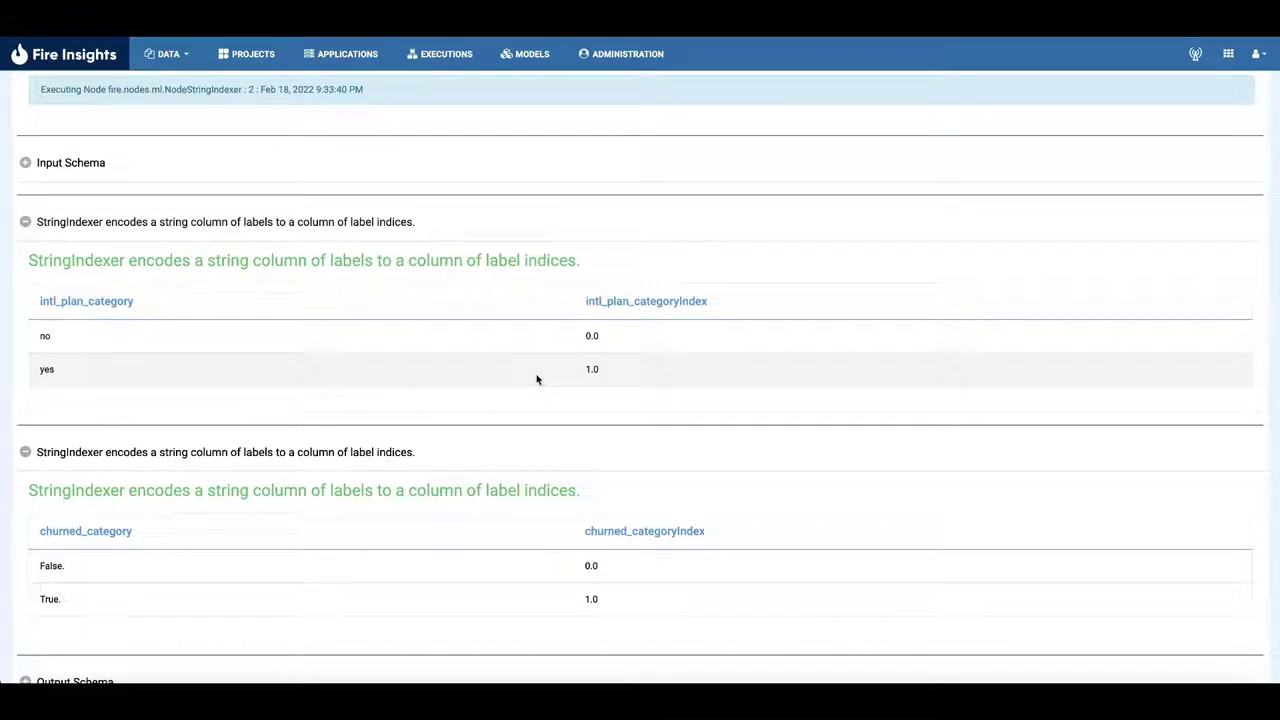
pyautogui.scroll(-10, 537, 380)
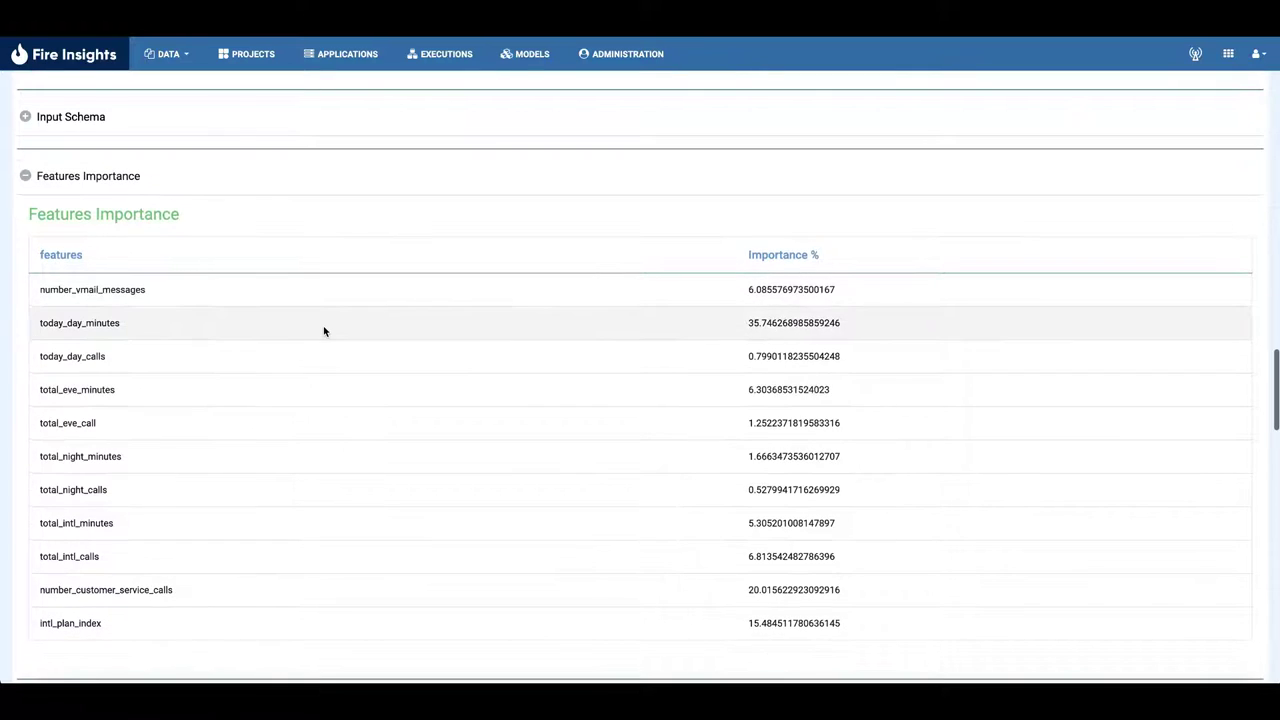
pyautogui.scroll(3, 323, 328)
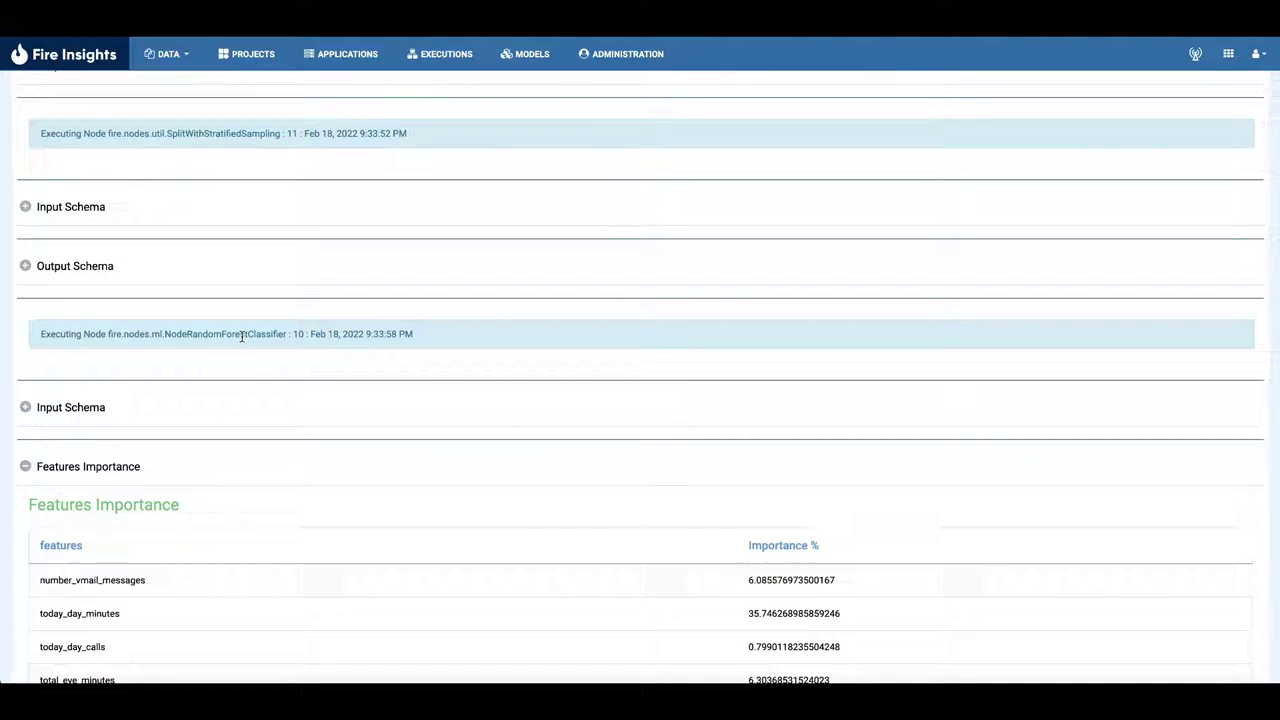
pyautogui.scroll(-1, 303, 420)
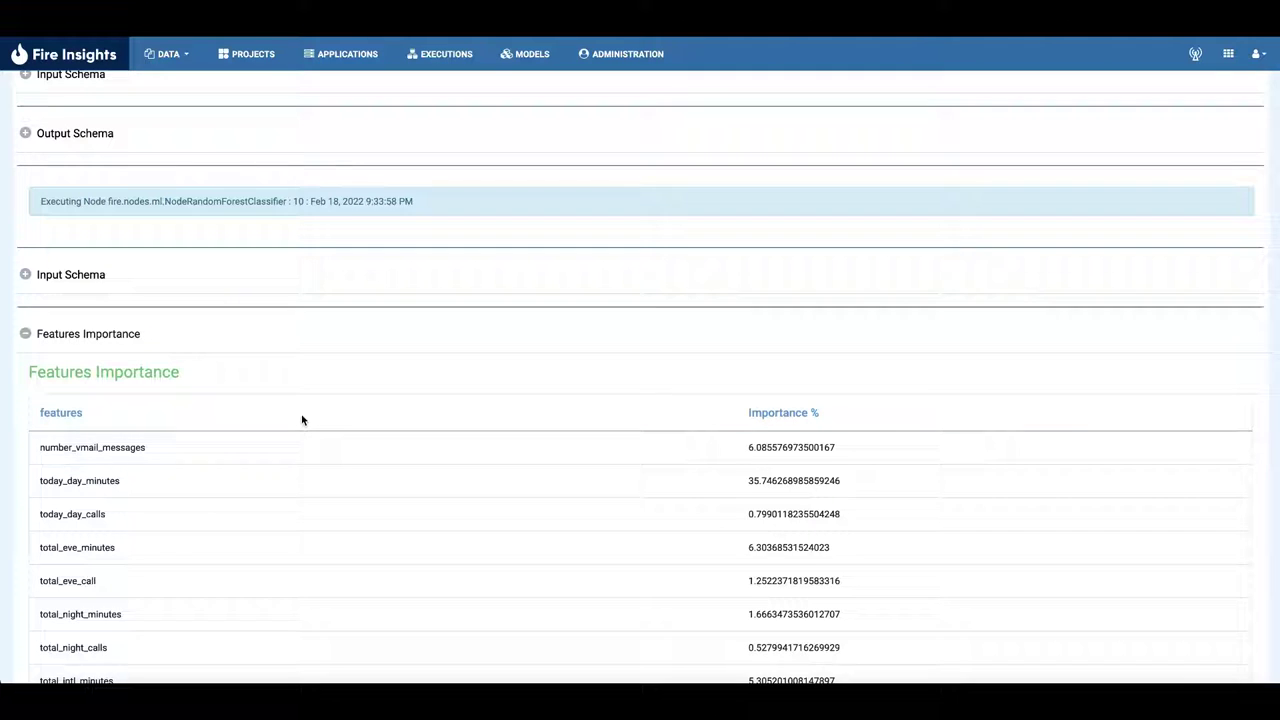
pyautogui.scroll(-1, 303, 420)
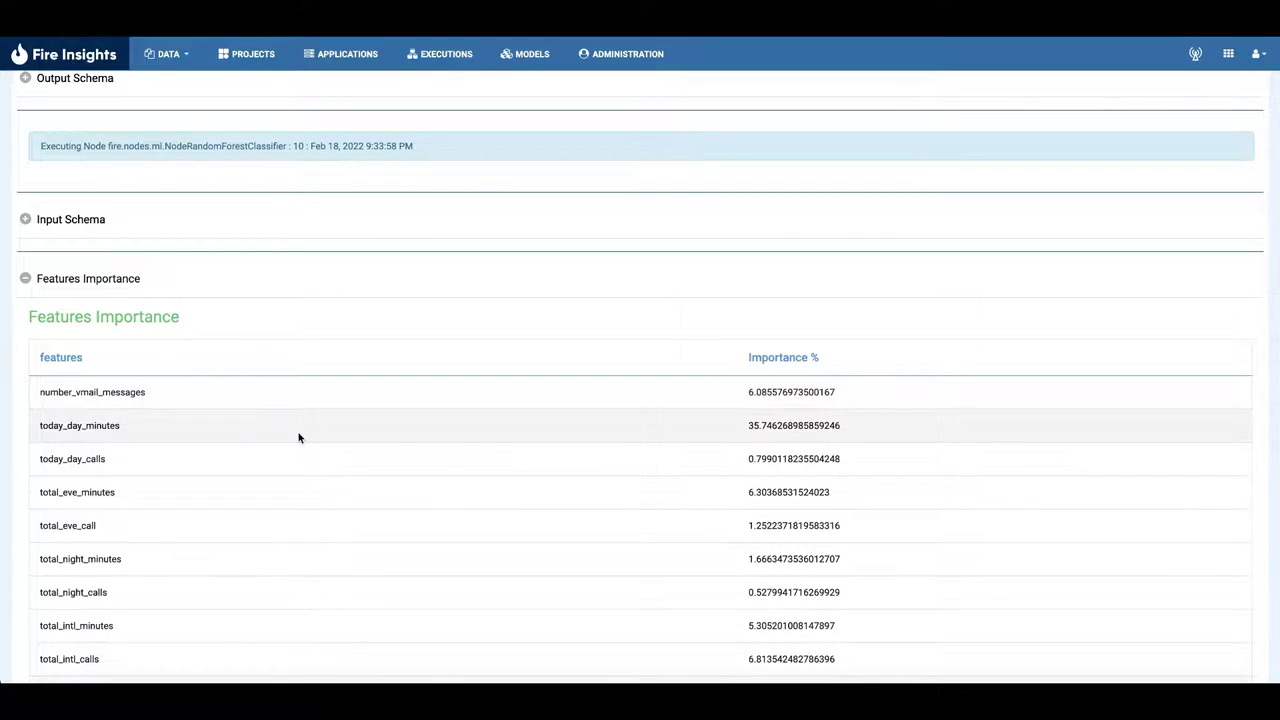
pyautogui.scroll(-5, 298, 437)
pyautogui.scroll(3, 298, 437)
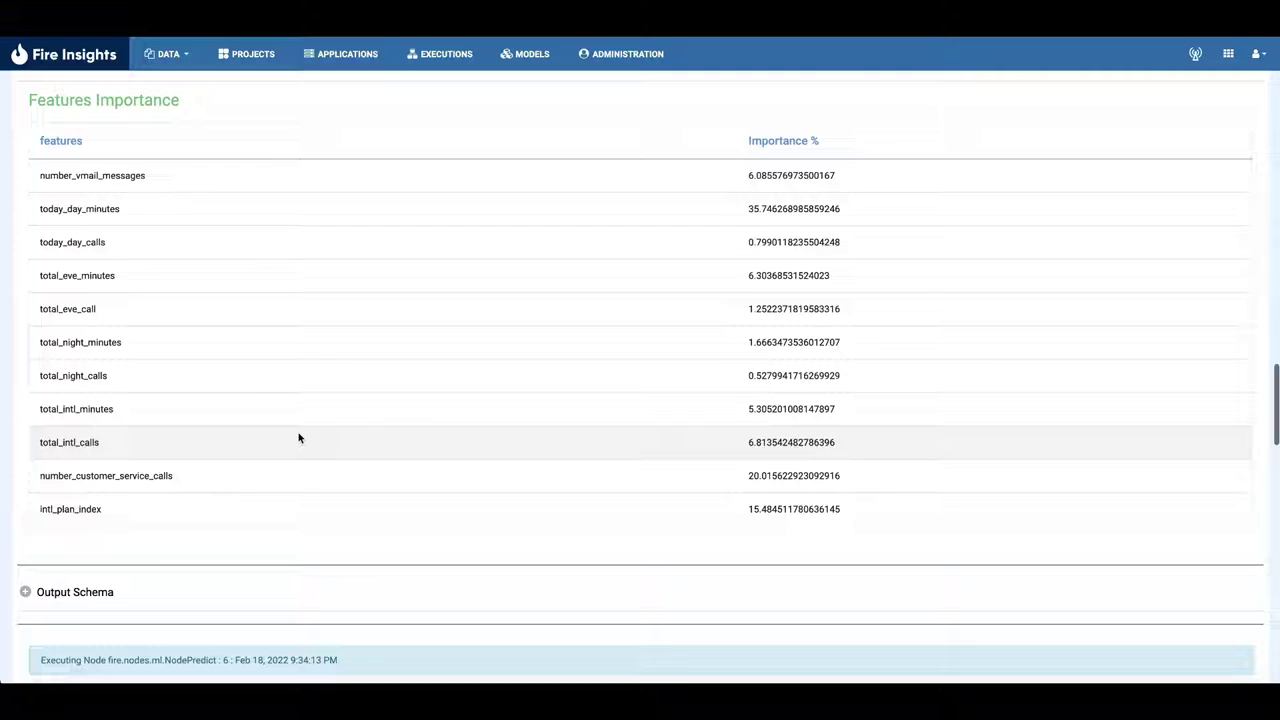
pyautogui.scroll(-5, 298, 437)
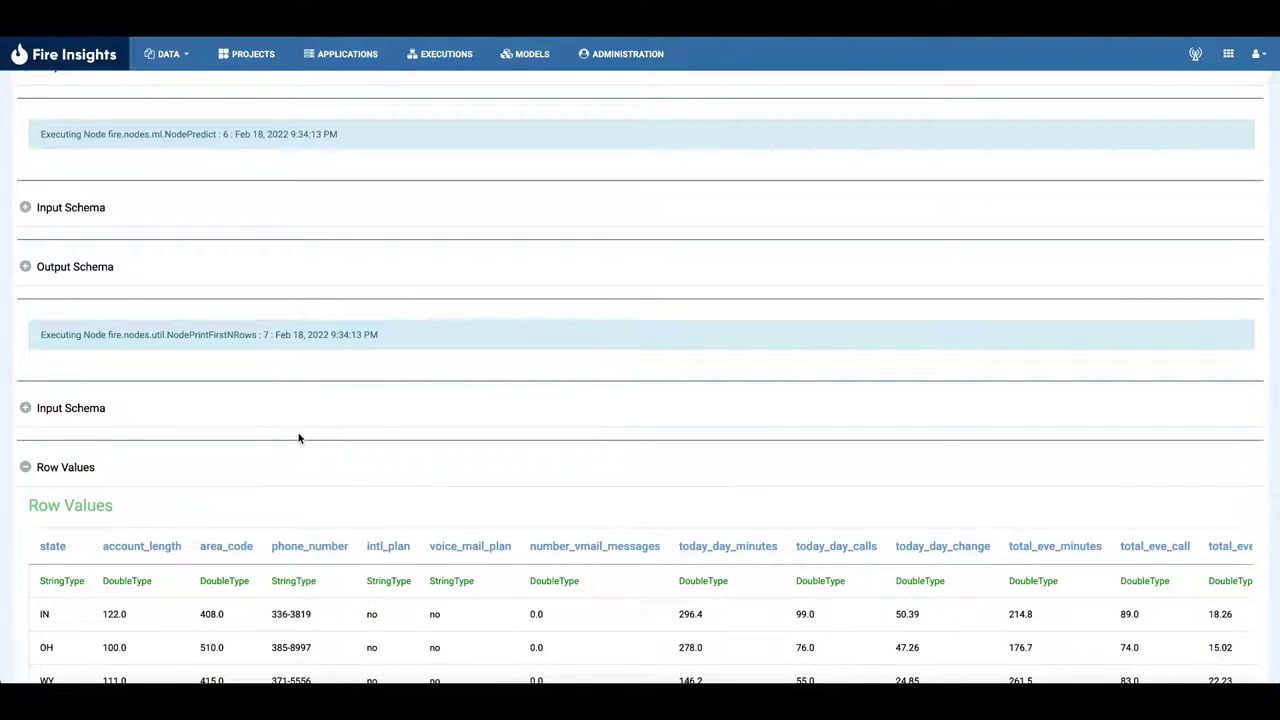
pyautogui.scroll(-2, 298, 437)
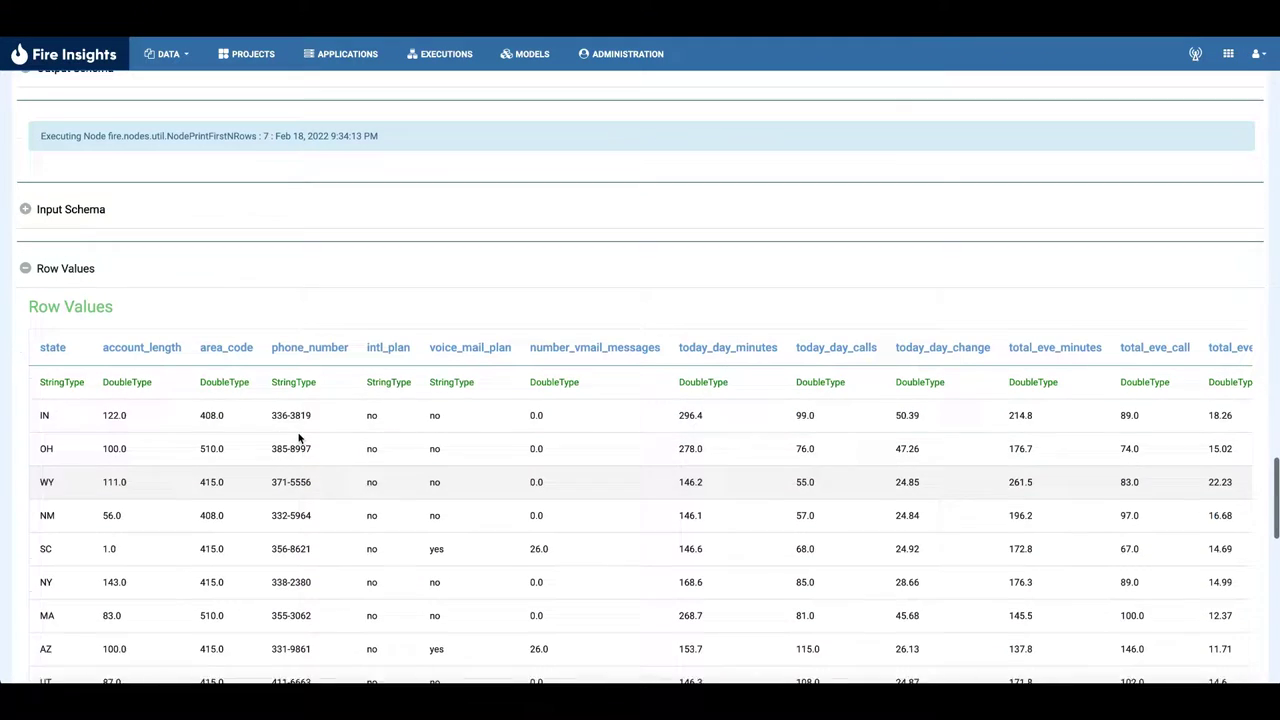
pyautogui.scroll(2, 280, 316)
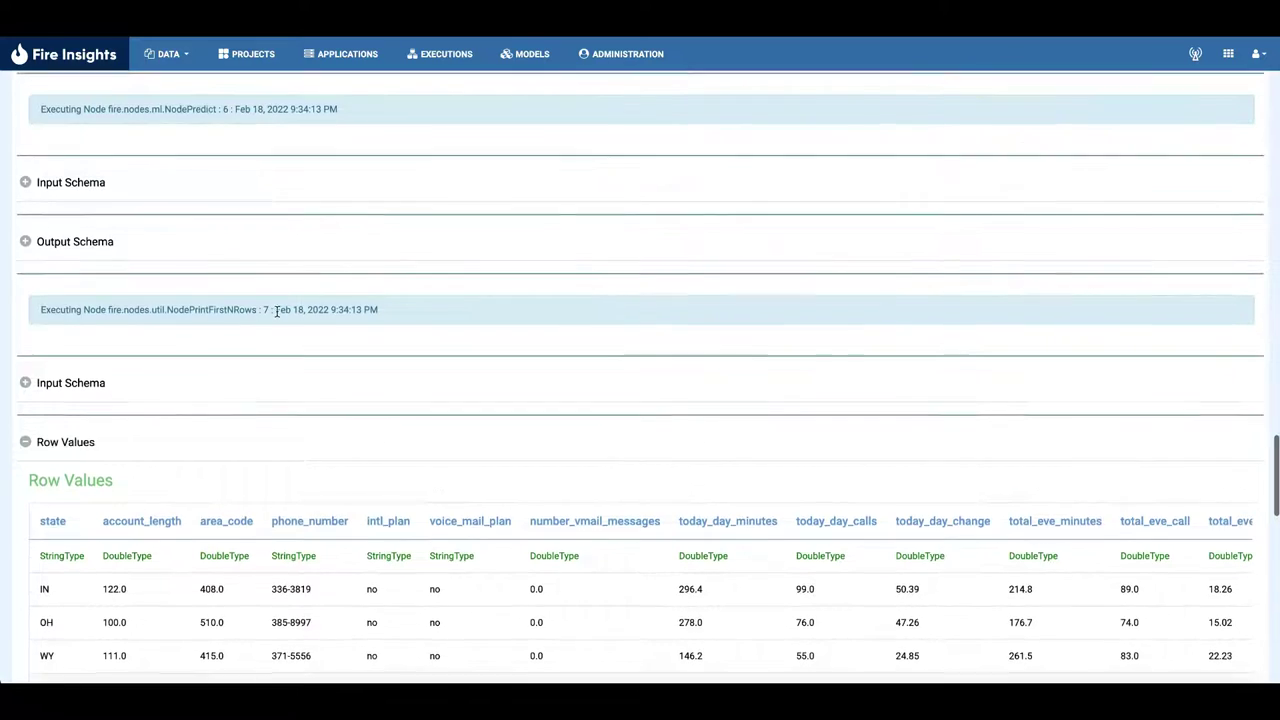
pyautogui.doubleClick(191, 121)
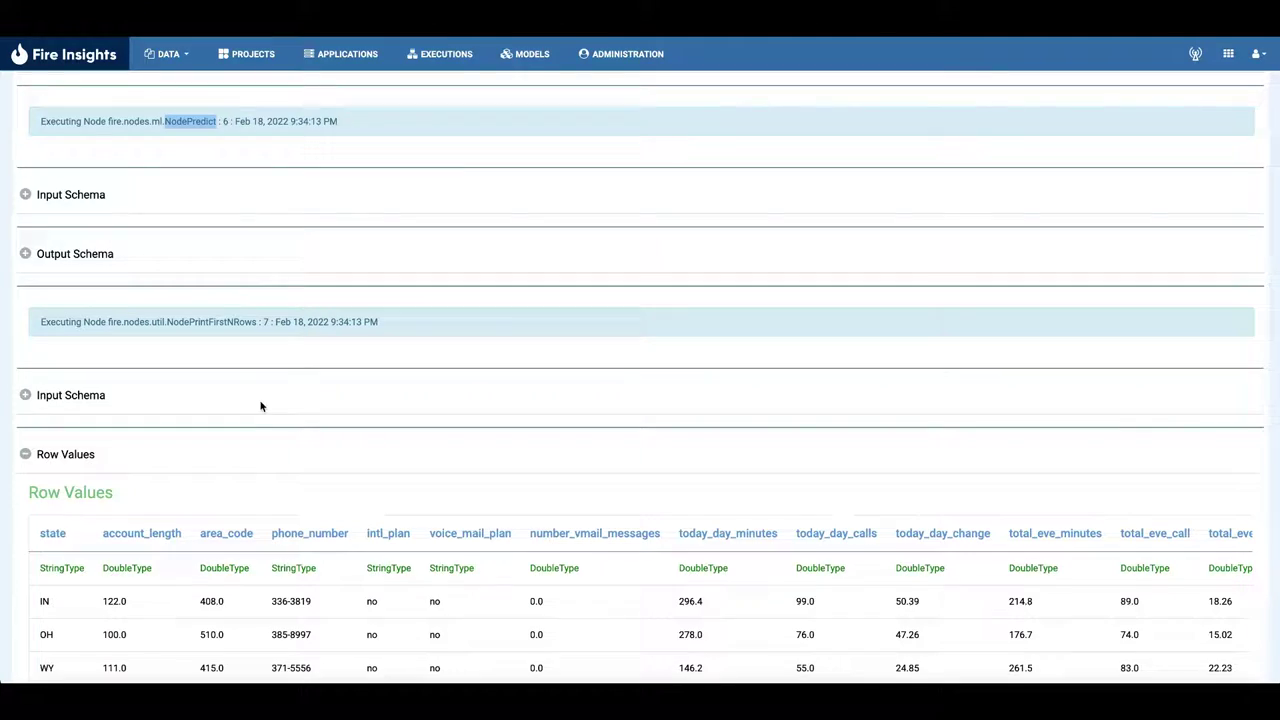
pyautogui.scroll(-3, 288, 468)
pyautogui.hscroll(10, 288, 468)
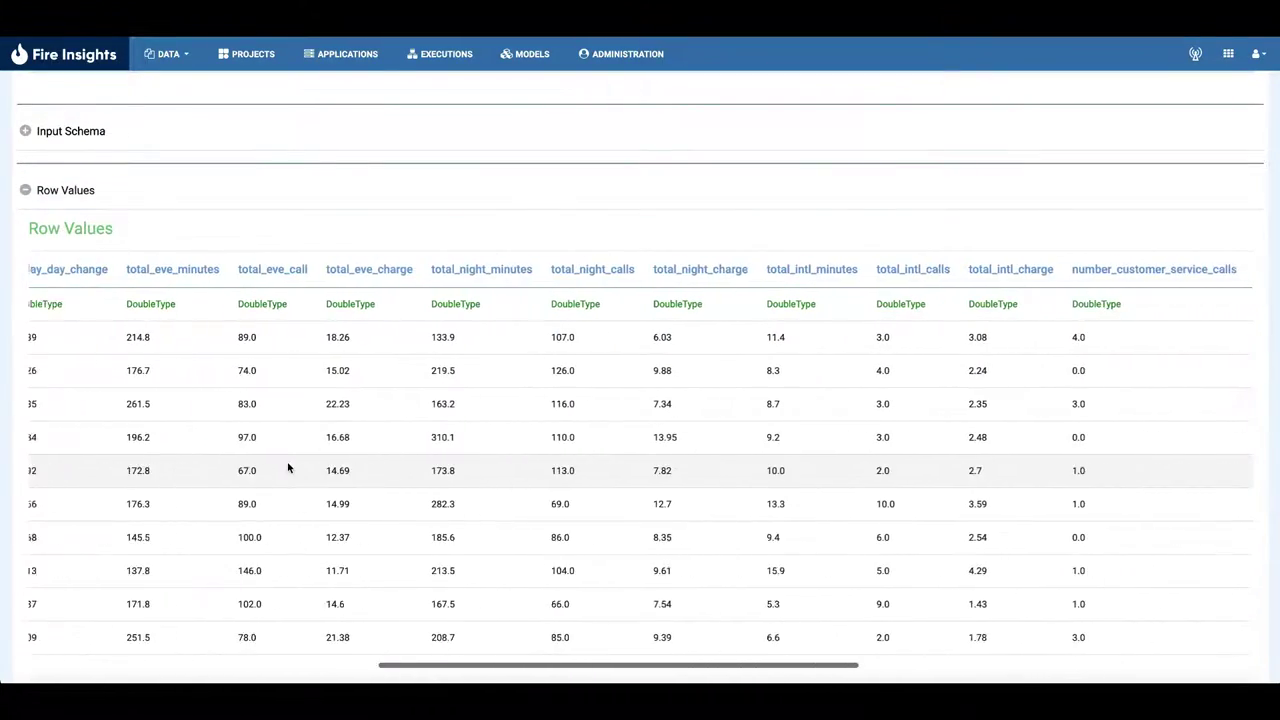
pyautogui.hscroll(5, 777, 363)
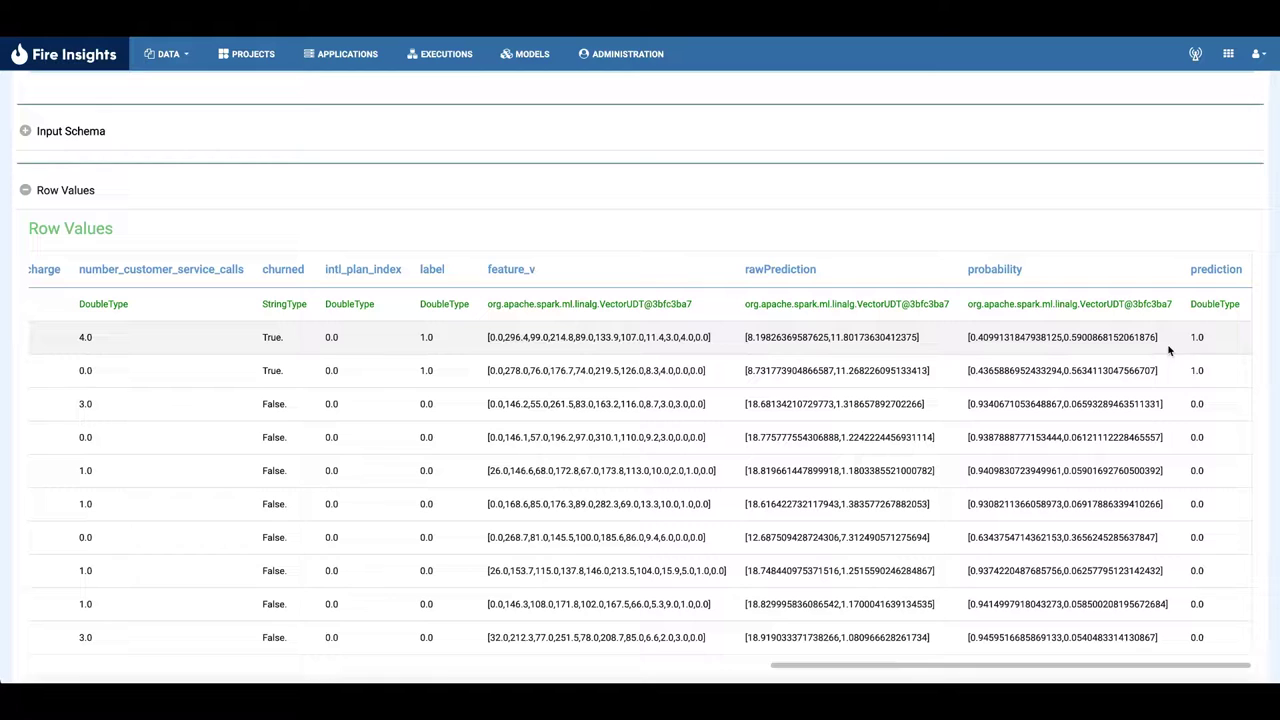
pyautogui.scroll(-10, 648, 454)
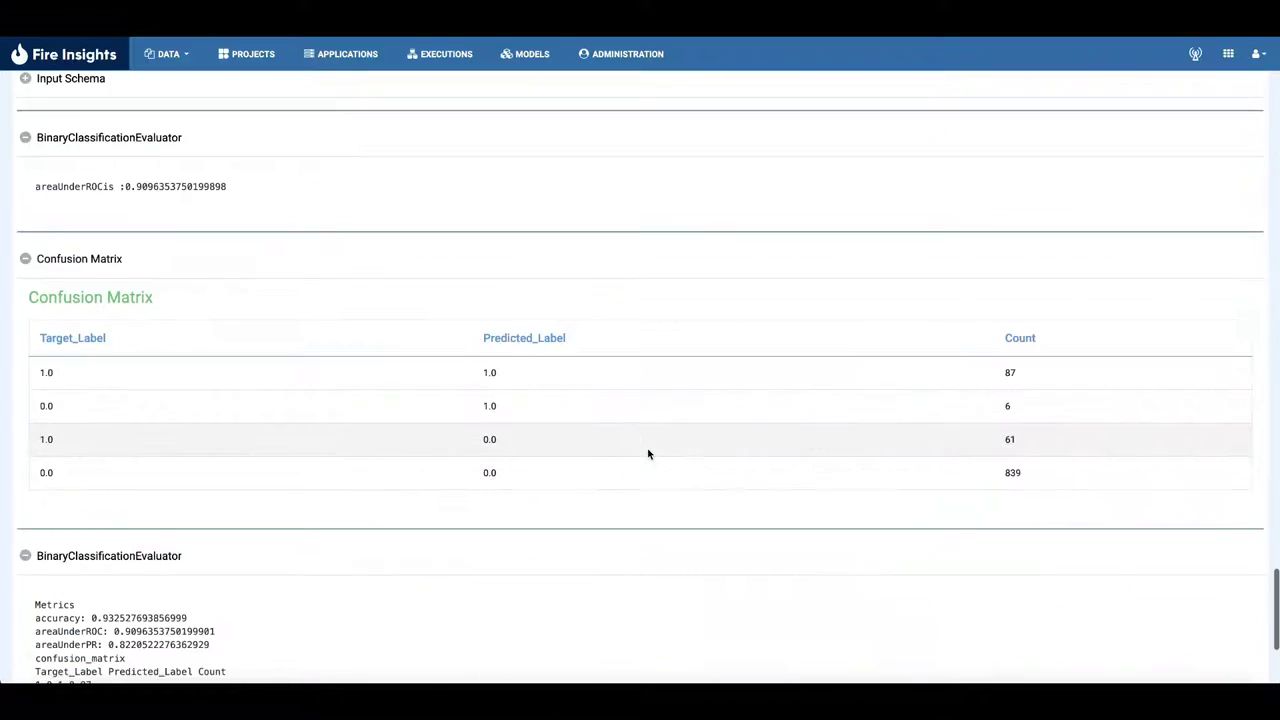
pyautogui.scroll(2, 648, 454)
pyautogui.doubleClick(103, 134)
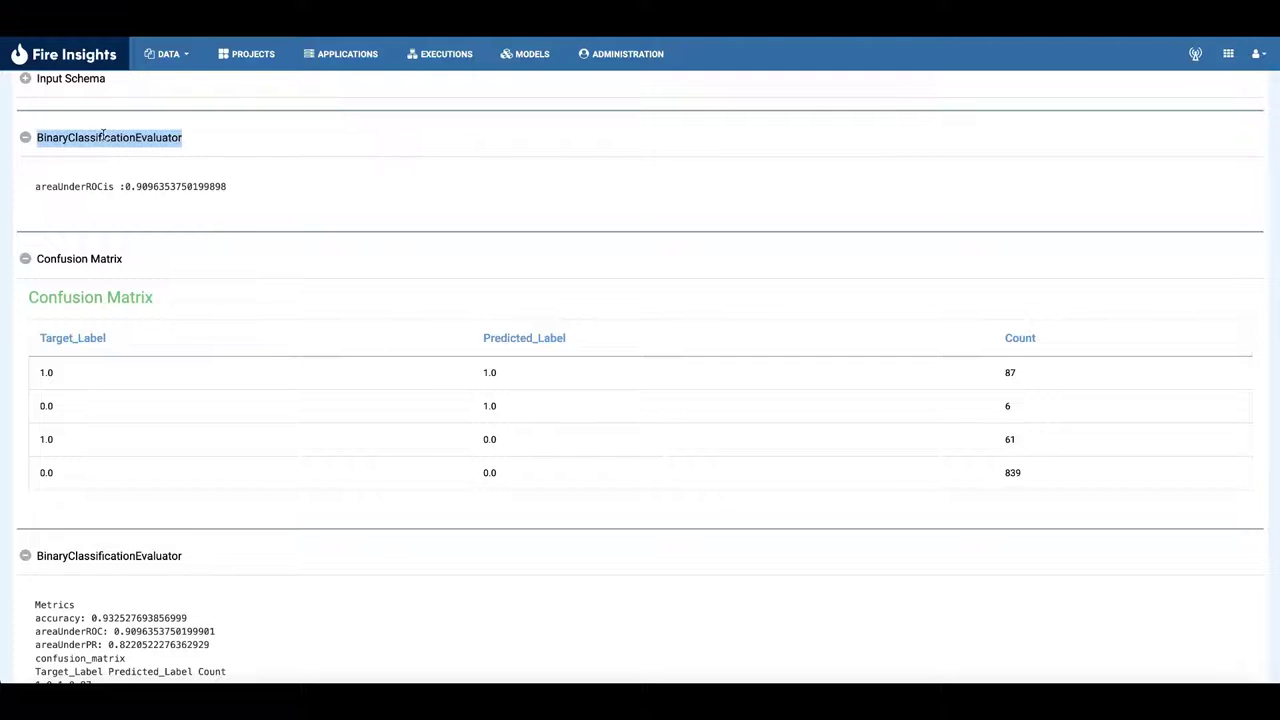
pyautogui.doubleClick(95, 185)
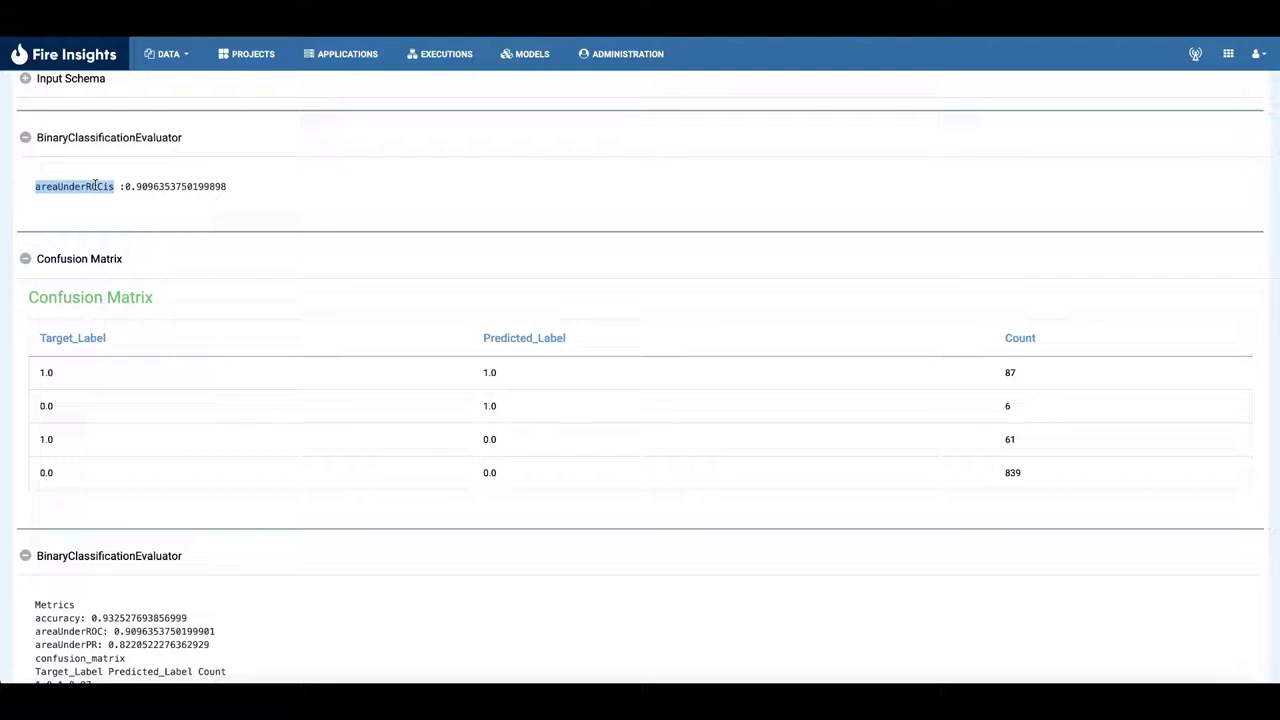
pyautogui.scroll(-1, 280, 409)
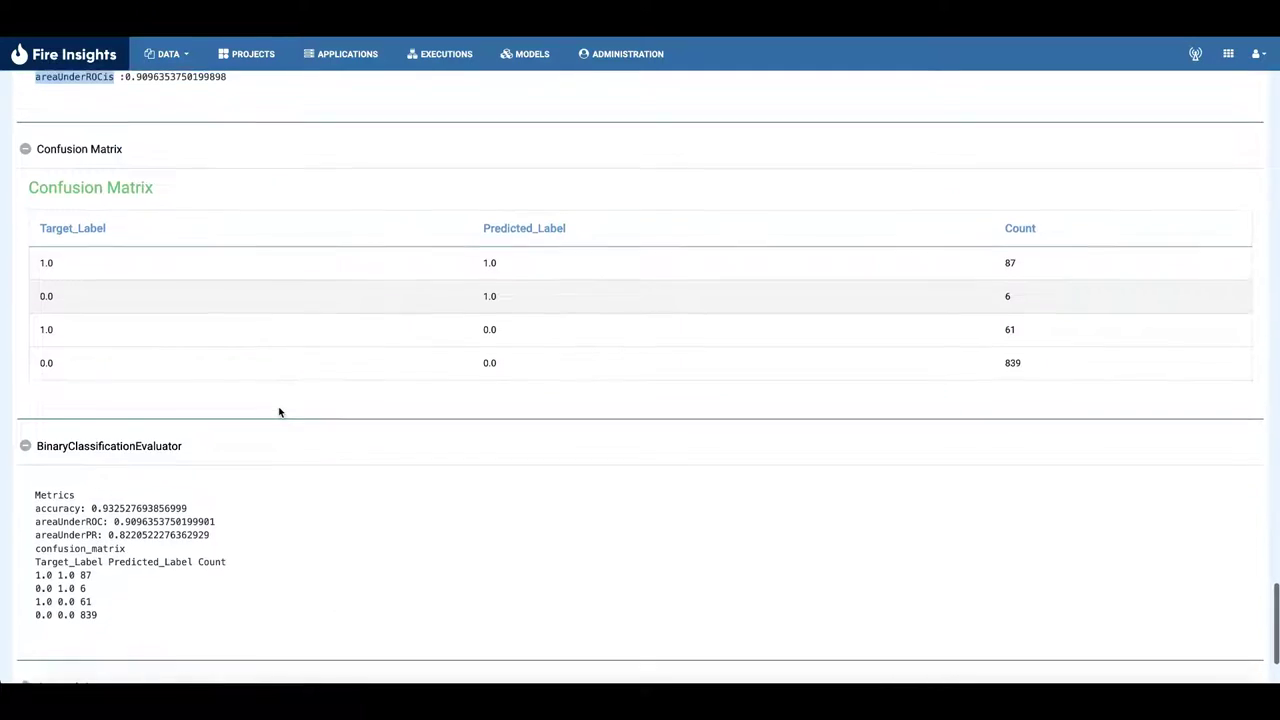
pyautogui.moveTo(35, 508); pyautogui.dragTo(225, 541)
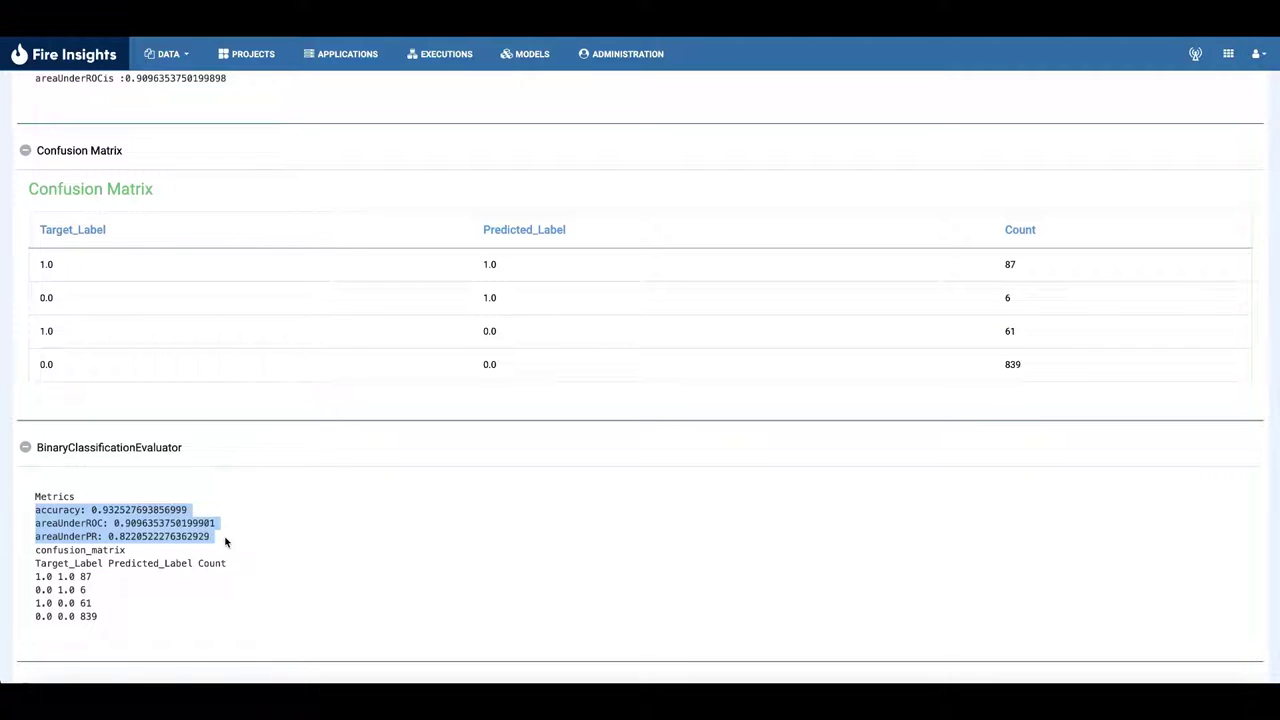
pyautogui.scroll(2, 225, 540)
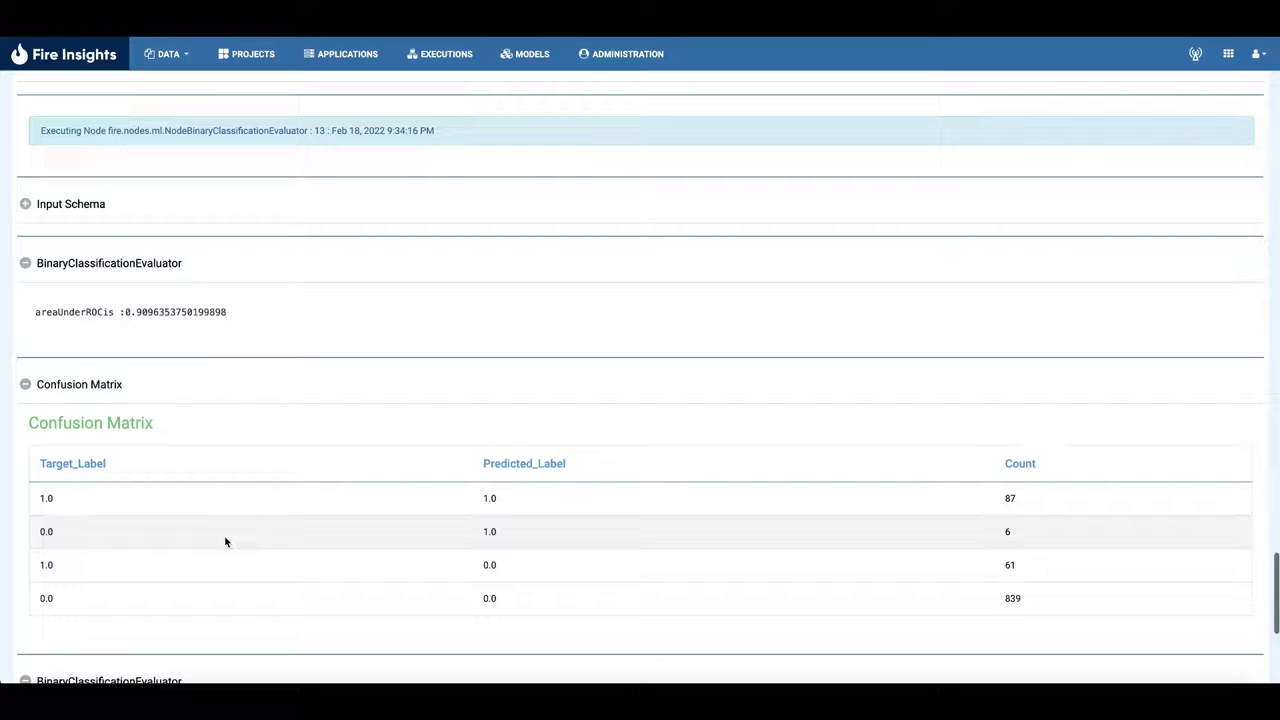